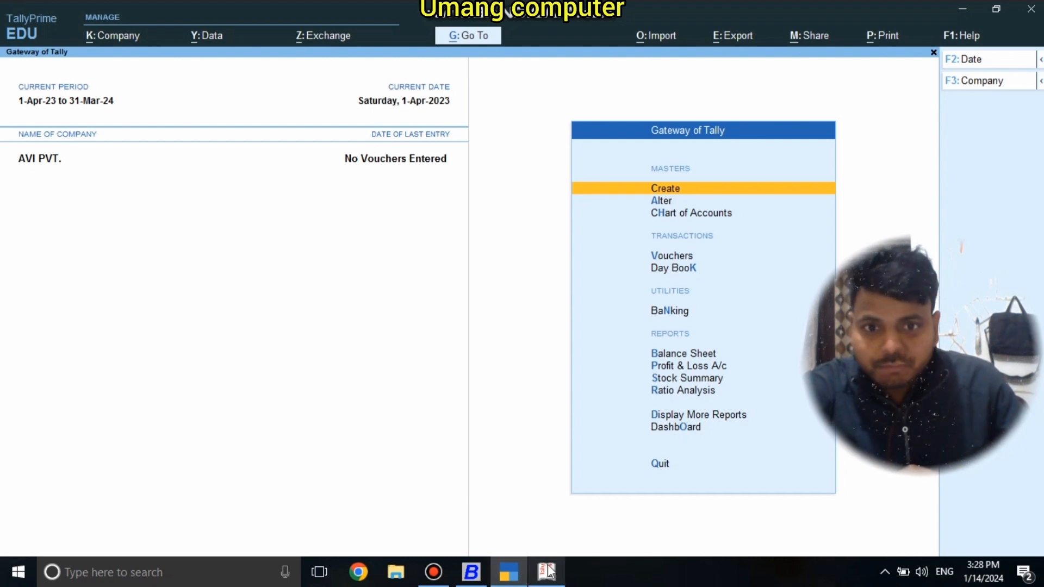
pyautogui.click(547, 567)
pyautogui.click(498, 579)
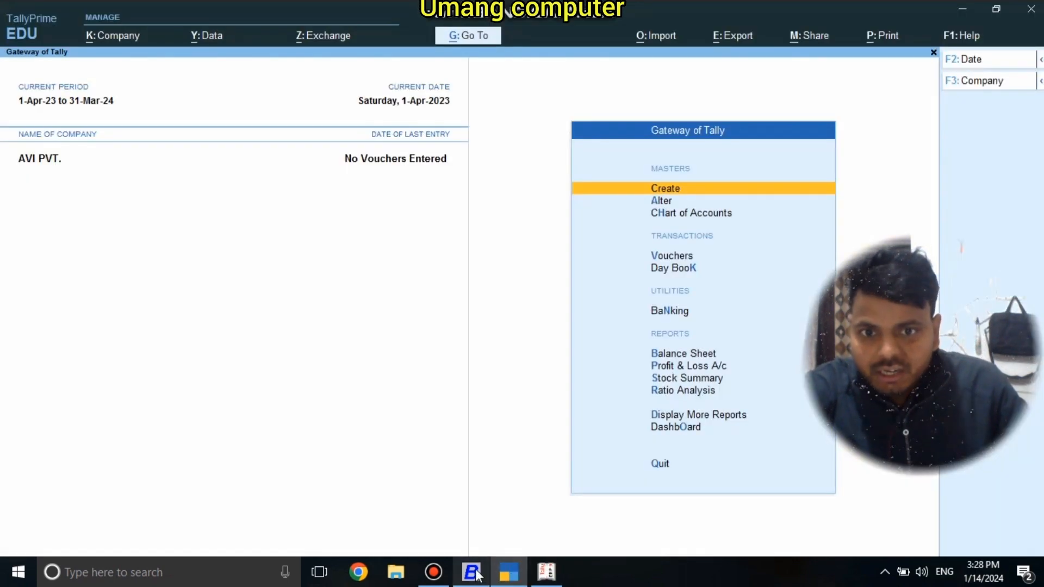
pyautogui.click(482, 571)
pyautogui.click(511, 579)
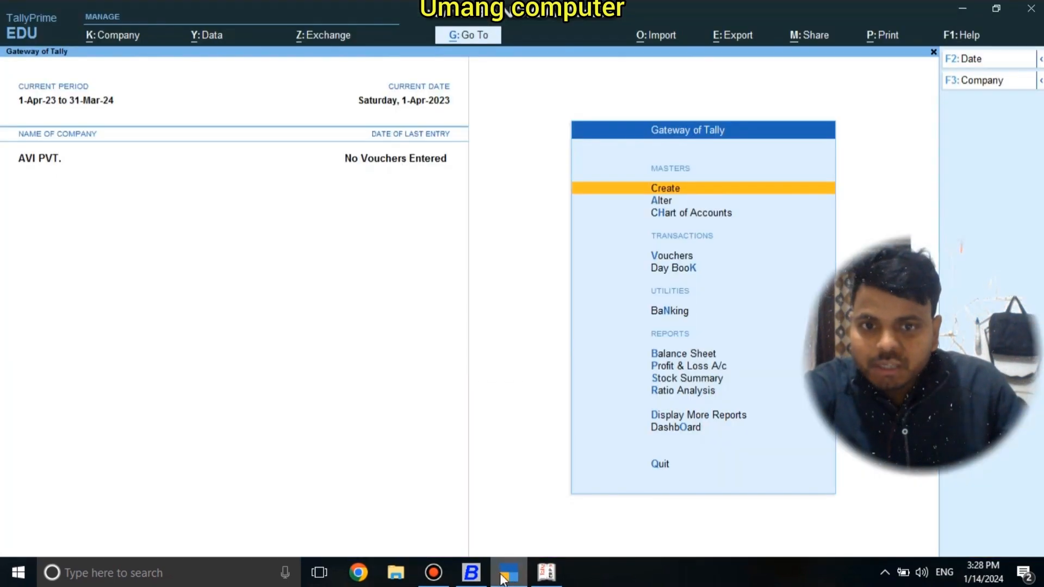
pyautogui.click(503, 578)
pyautogui.click(503, 578)
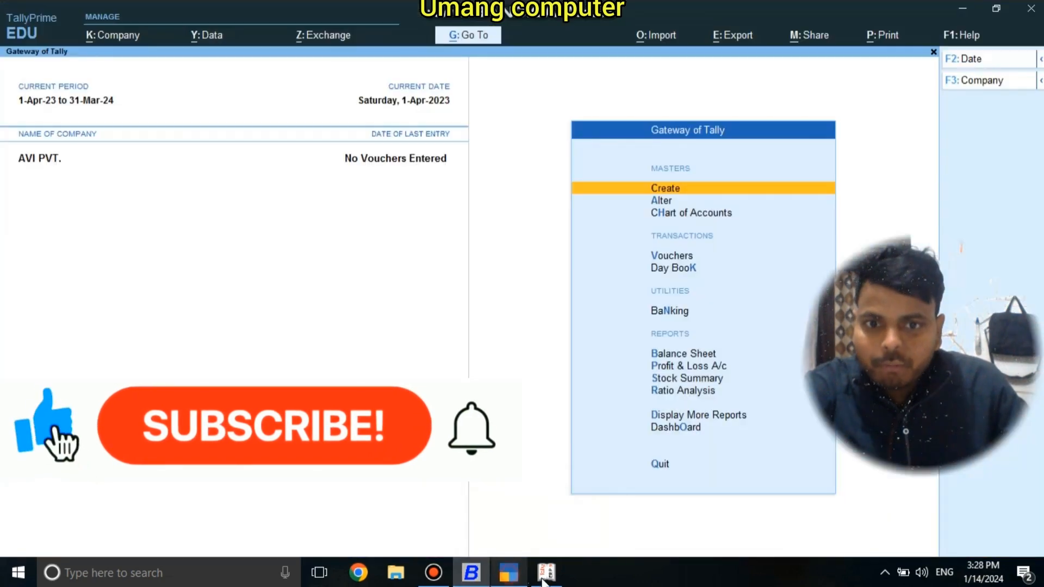
pyautogui.click(547, 572)
# Step: Switch to Busy 21 and open the form for adding a new account master
pyautogui.click(470, 571)
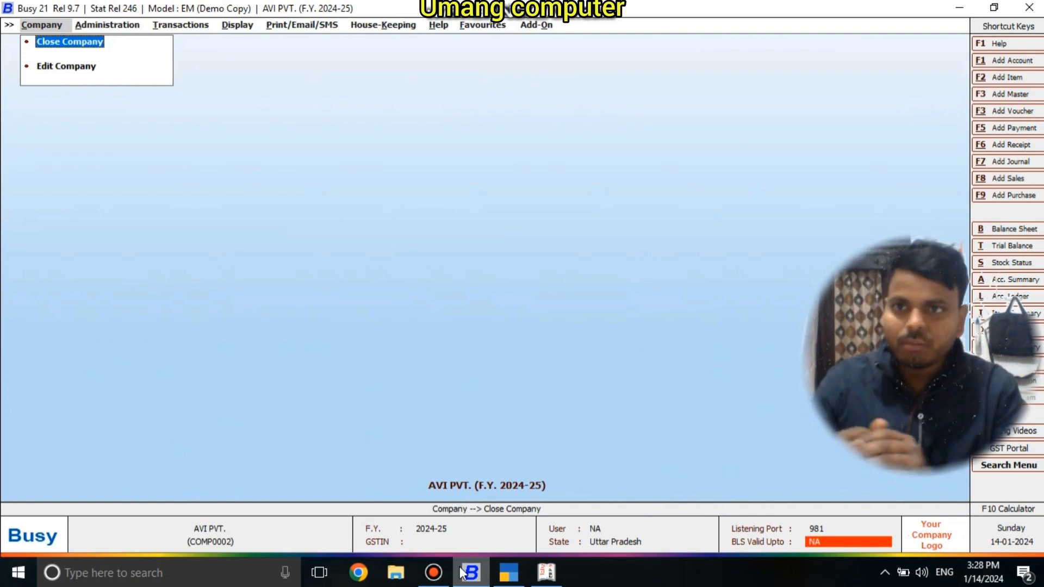
pyautogui.press('Right')
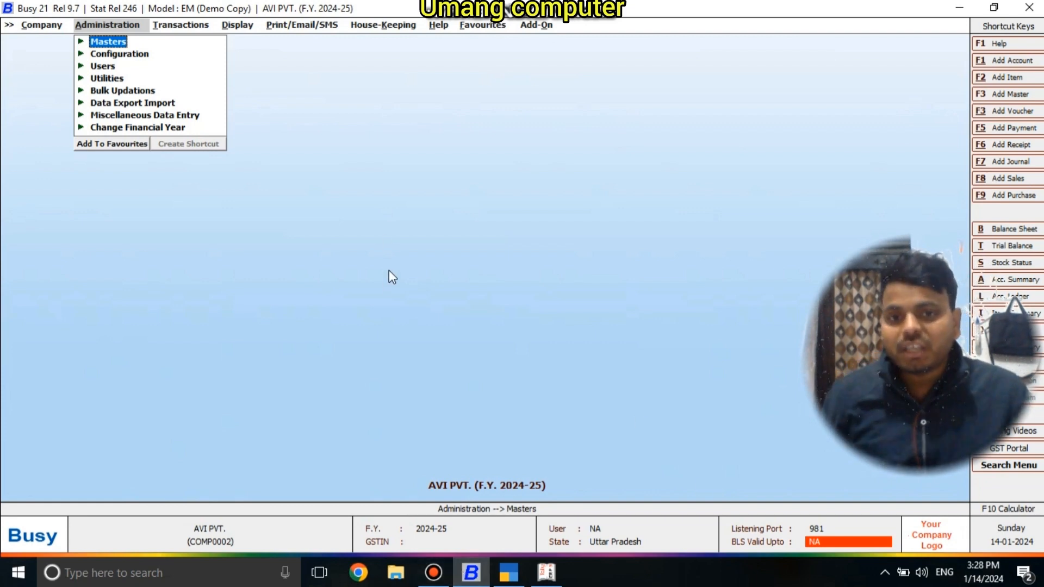
pyautogui.click(111, 42)
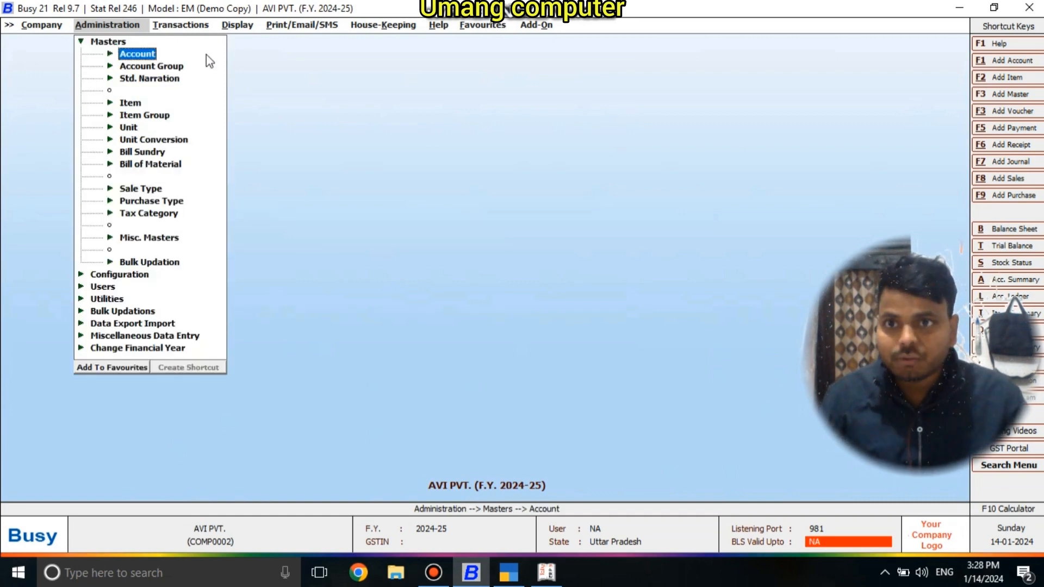
pyautogui.press('Return')
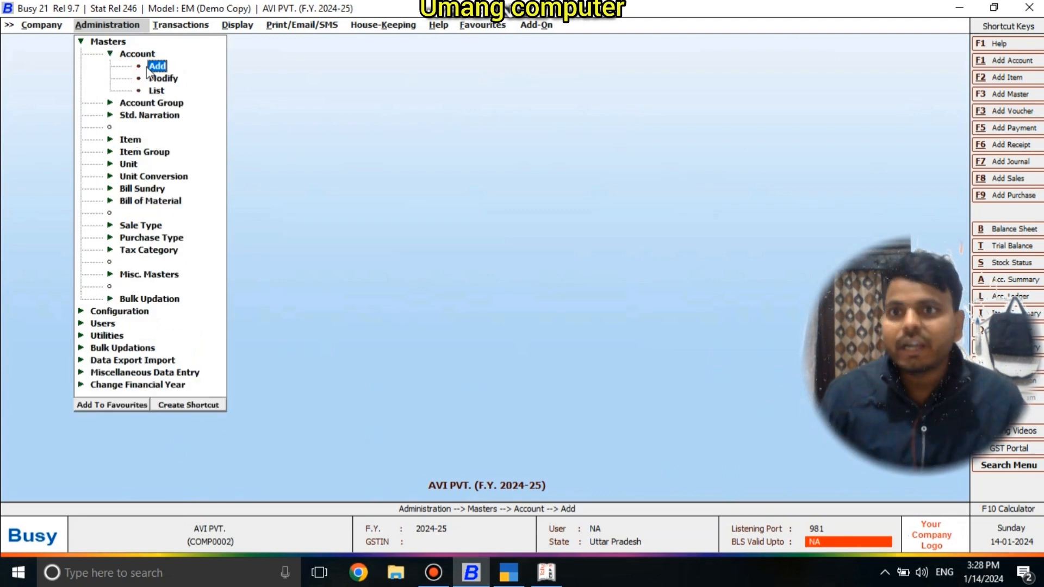
pyautogui.click(157, 66)
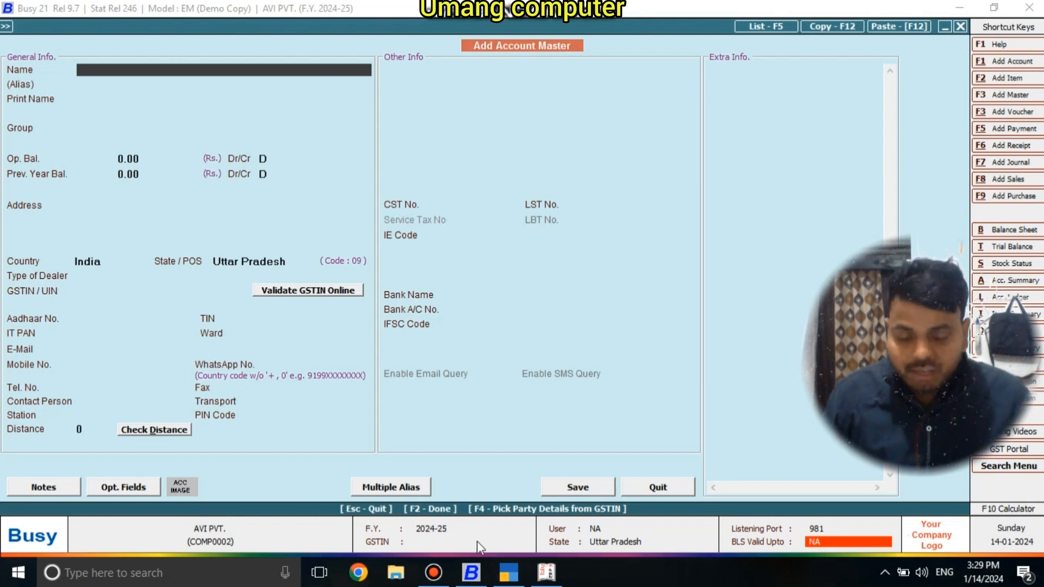
# Step: Switch to TallyPrime and open the creation form for a new ledger in AVI PVT
pyautogui.click(508, 573)
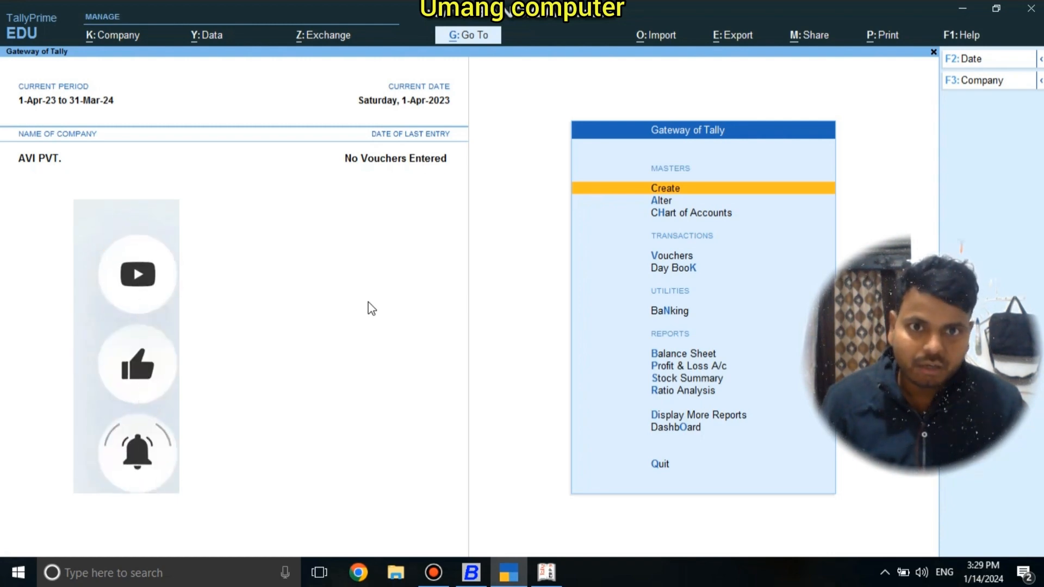
pyautogui.press('Return')
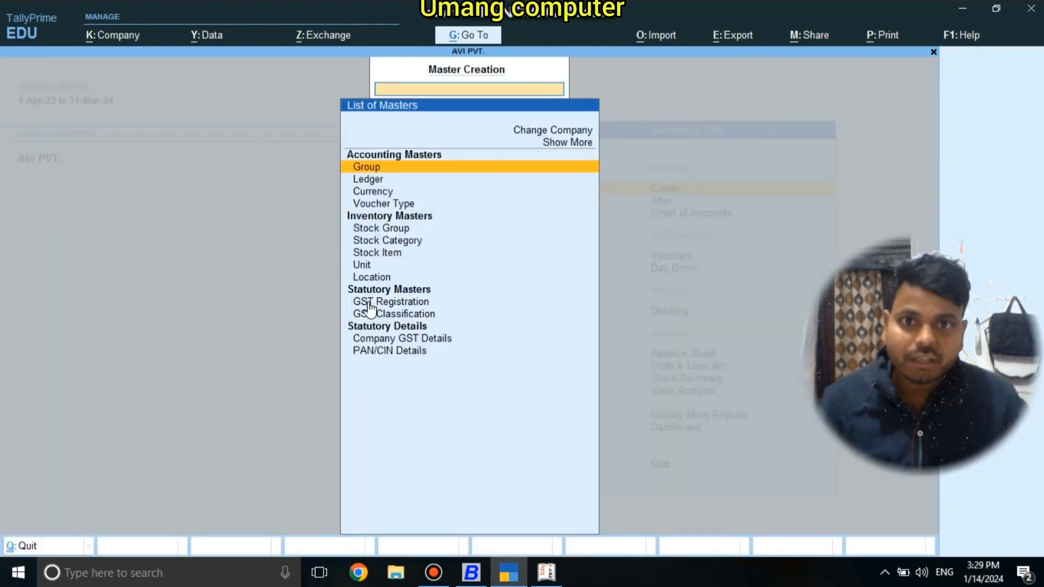
pyautogui.press('Down')
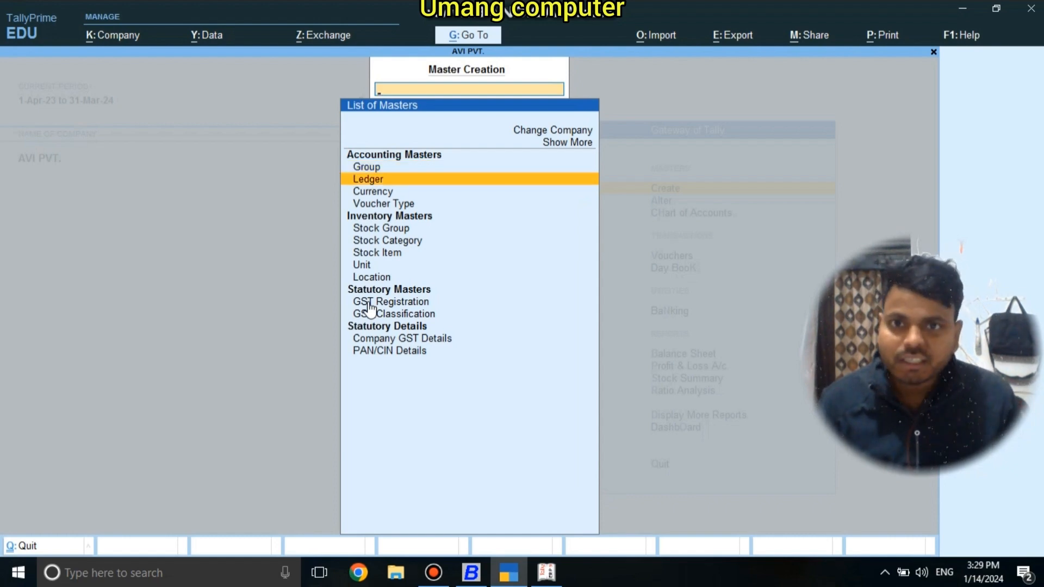
pyautogui.press('Return')
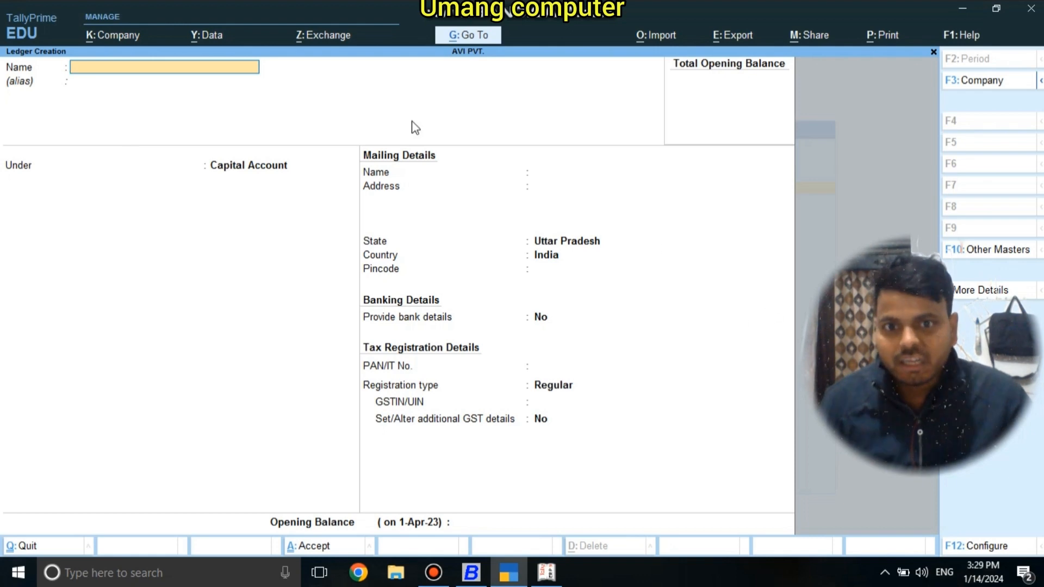
# Step: Switch to Tally.ERP 9 and open the creation form for a single ledger
pyautogui.click(547, 572)
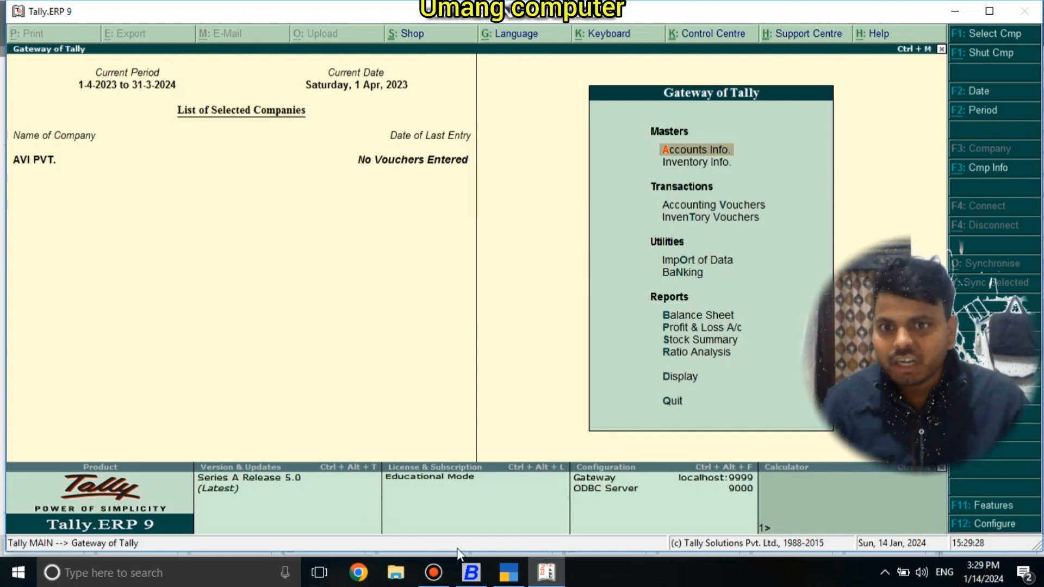
pyautogui.click(509, 572)
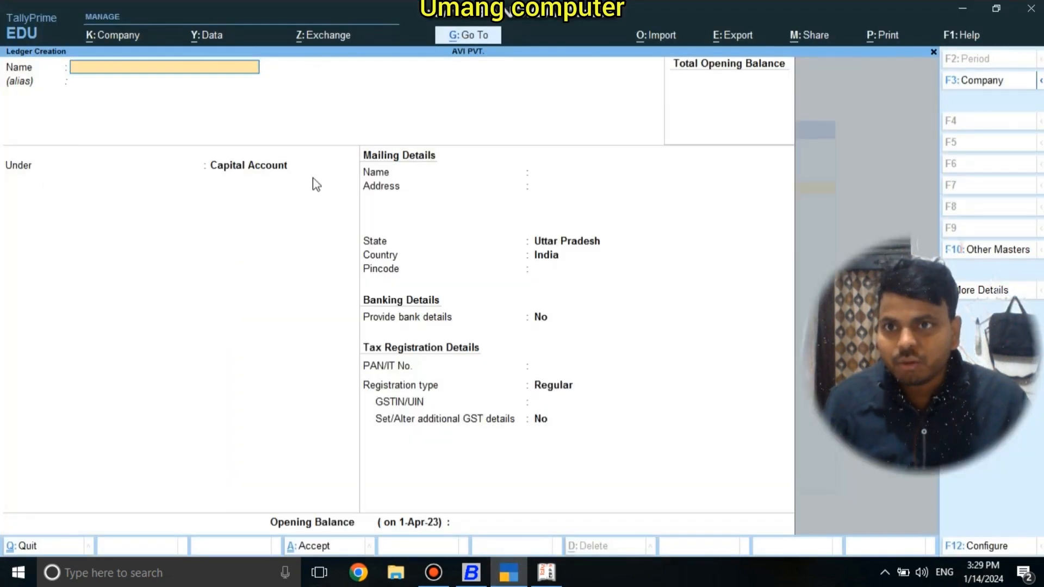
pyautogui.click(549, 577)
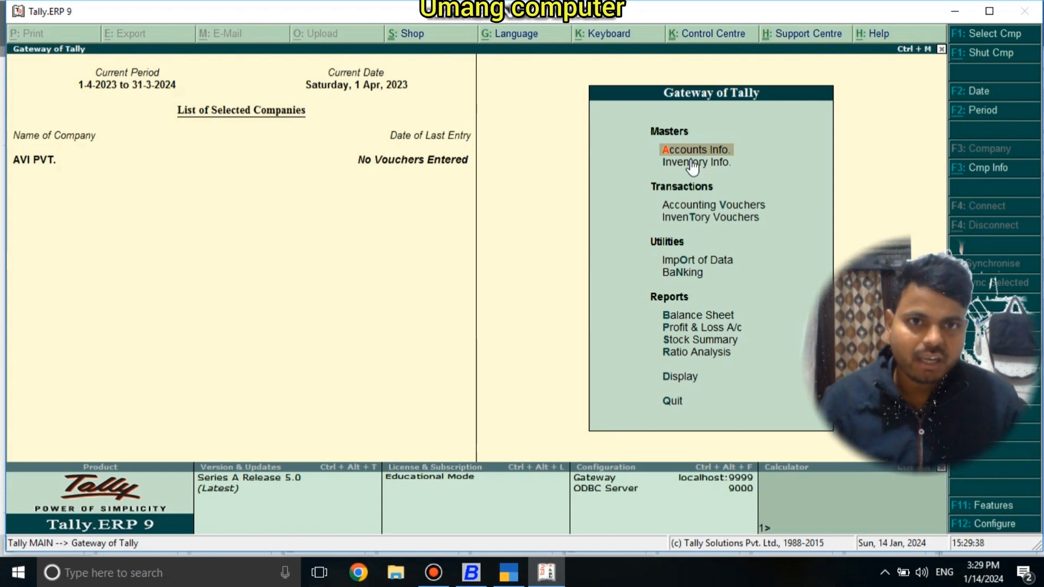
pyautogui.press('Return')
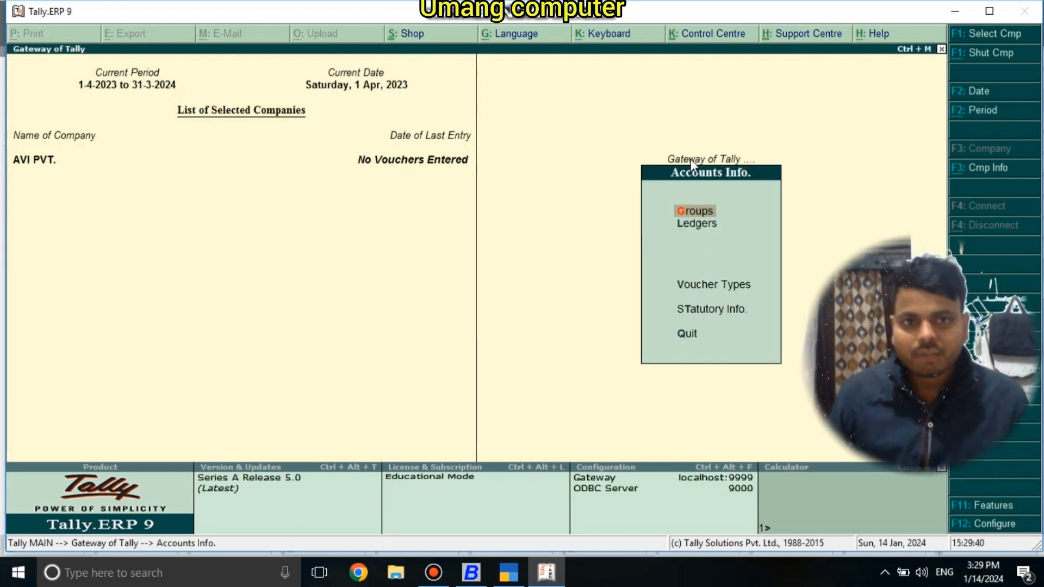
pyautogui.press('Down')
pyautogui.press('Return')
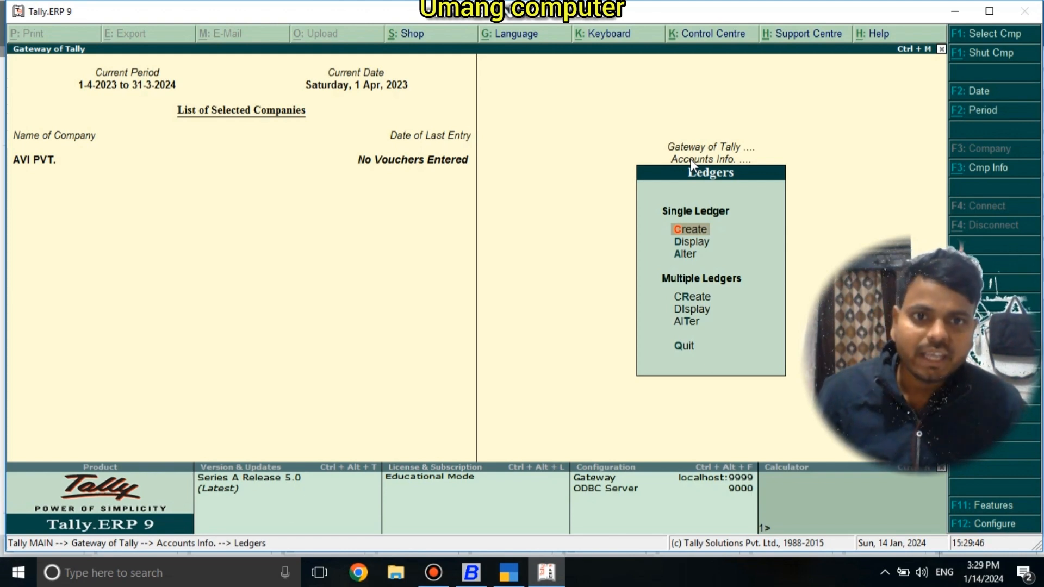
pyautogui.press('Return')
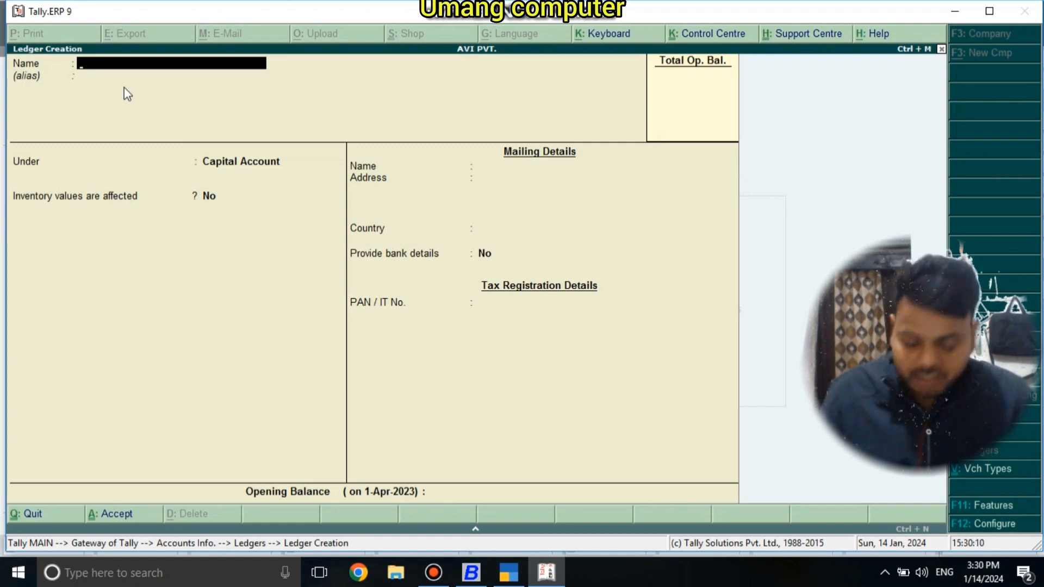
# Step: Name the new ledger ADV and place it under the Indirect Expenses group
pyautogui.write('AD')
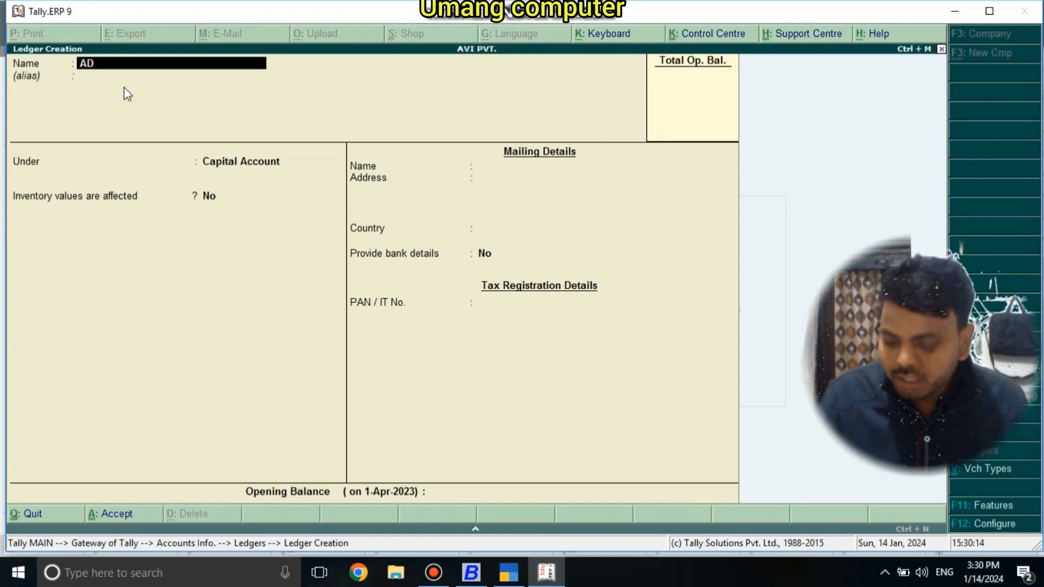
pyautogui.write('V')
pyautogui.press('Return')
pyautogui.press('Return')
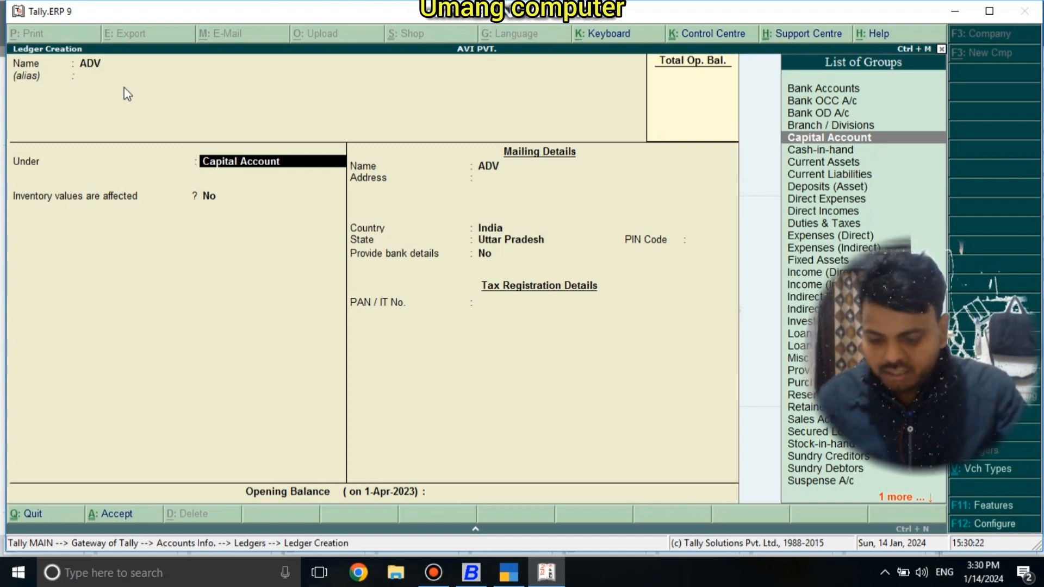
pyautogui.write('I')
pyautogui.press('Down')
pyautogui.press('Down')
pyautogui.press('Down')
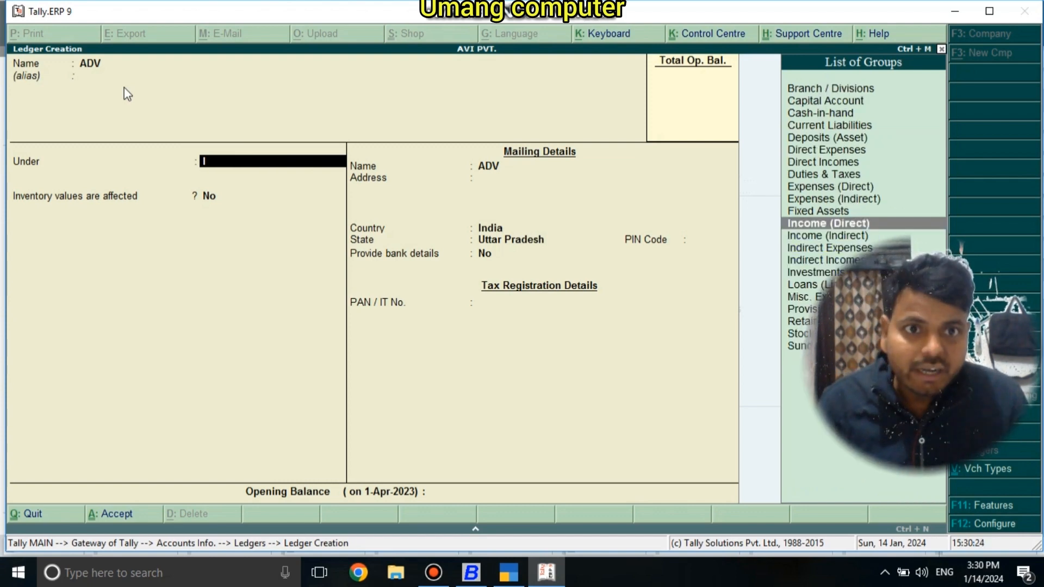
pyautogui.press('Return')
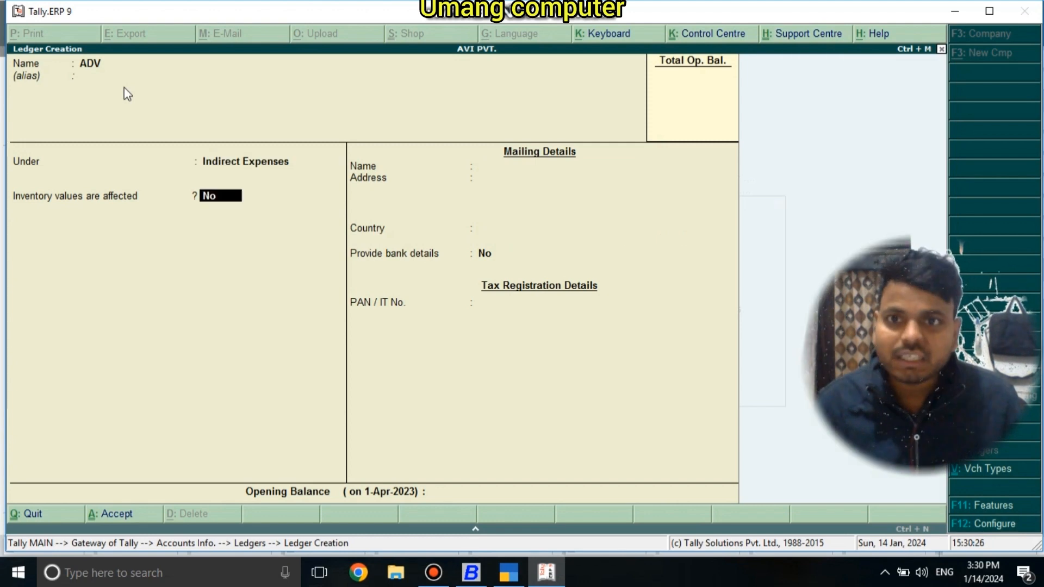
# Step: Keep inventory values unaffected, enter an opening balance of 2000 Dr and save the ADV ledger
pyautogui.press('Return')
pyautogui.press('Return')
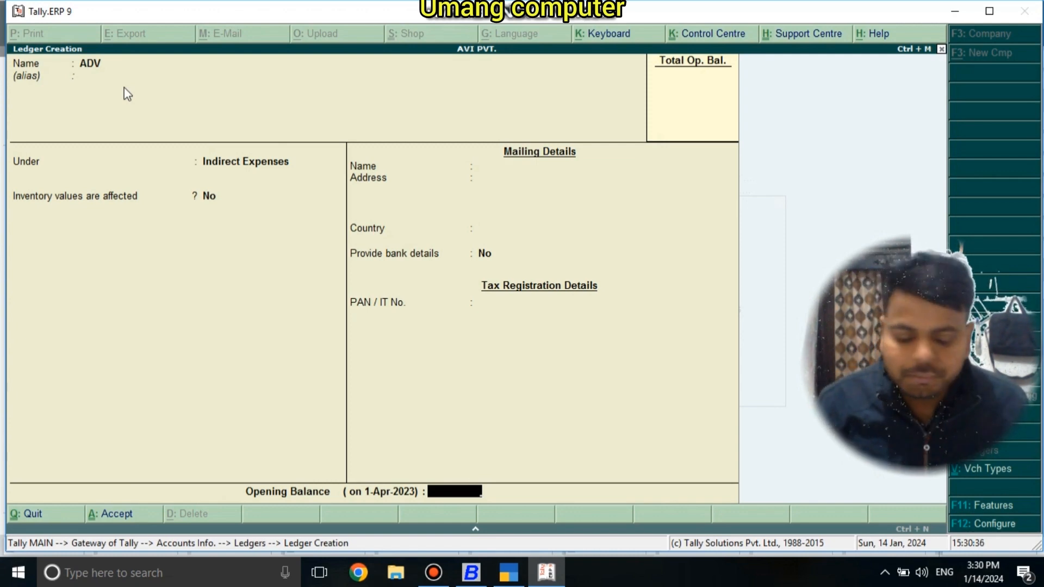
pyautogui.write('2000')
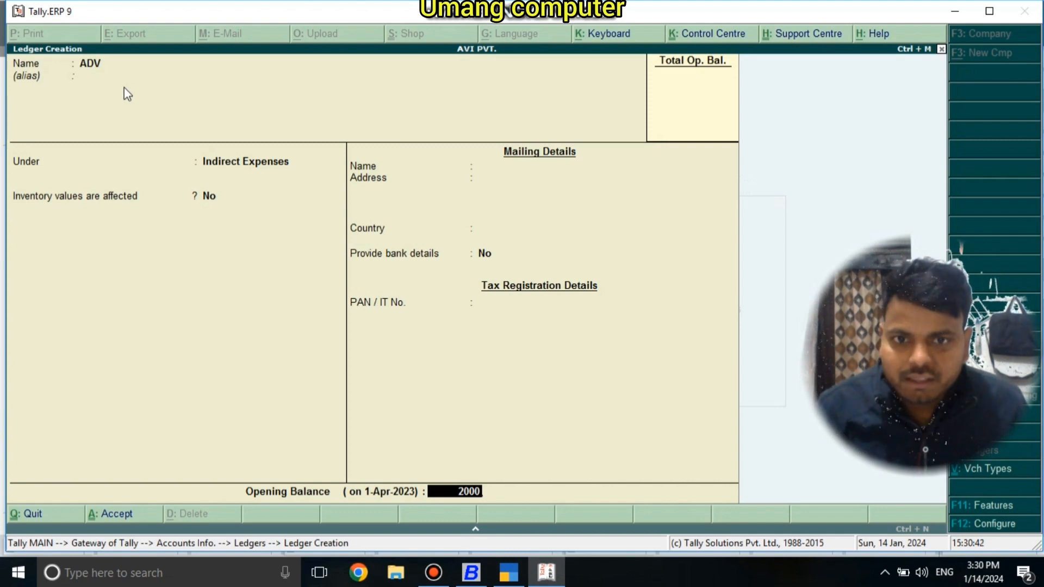
pyautogui.press('Return')
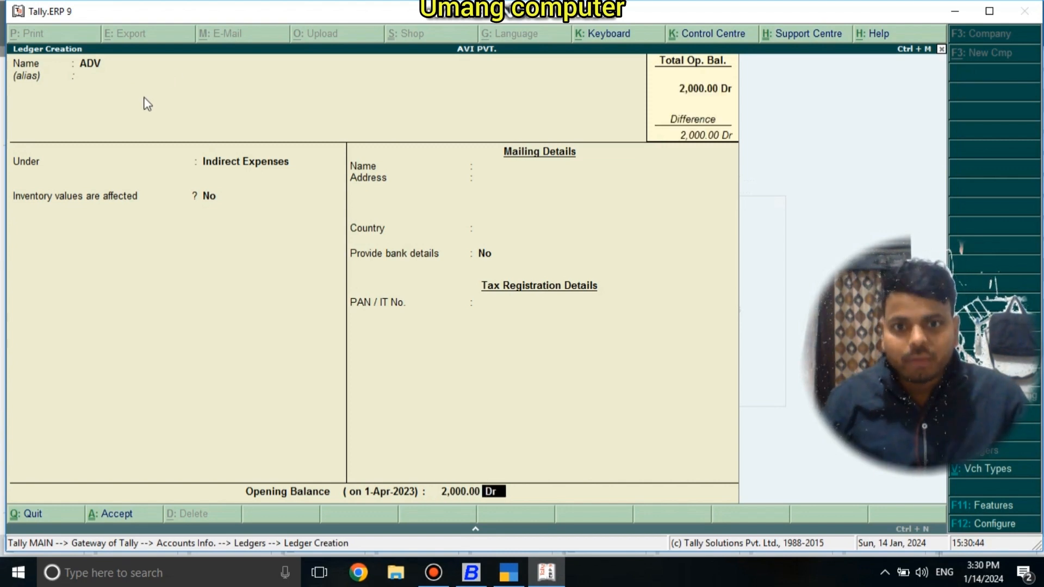
pyautogui.press('Return')
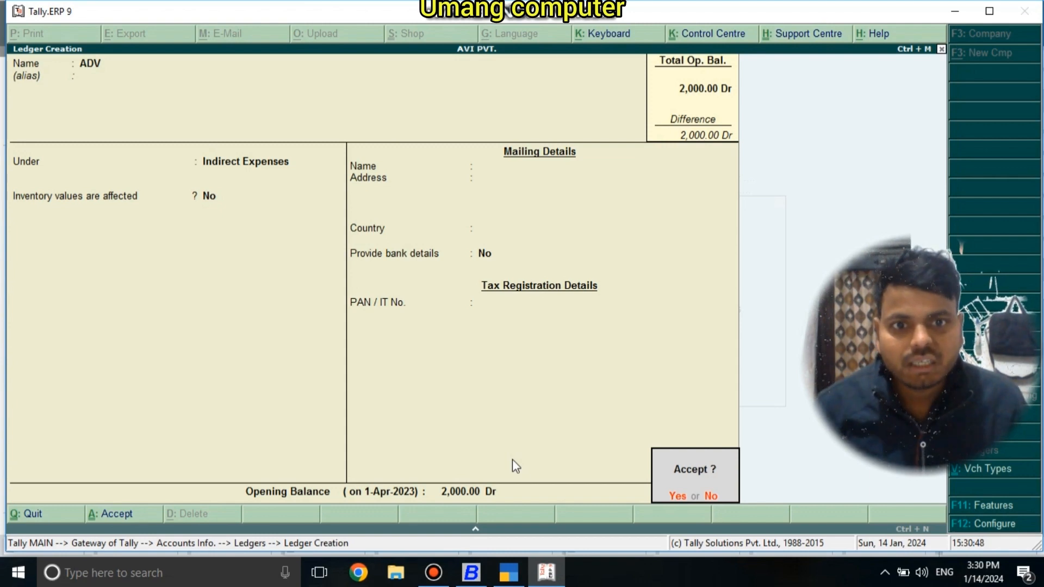
pyautogui.press('Return')
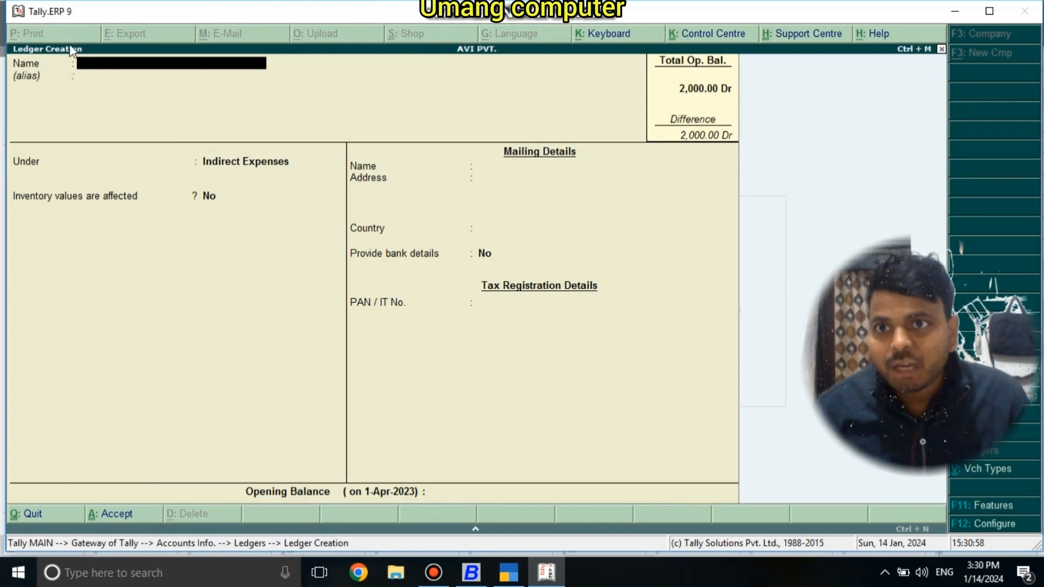
# Step: Switch to TallyPrime and name the new ledger ADV, leaving its alias empty
pyautogui.click(499, 565)
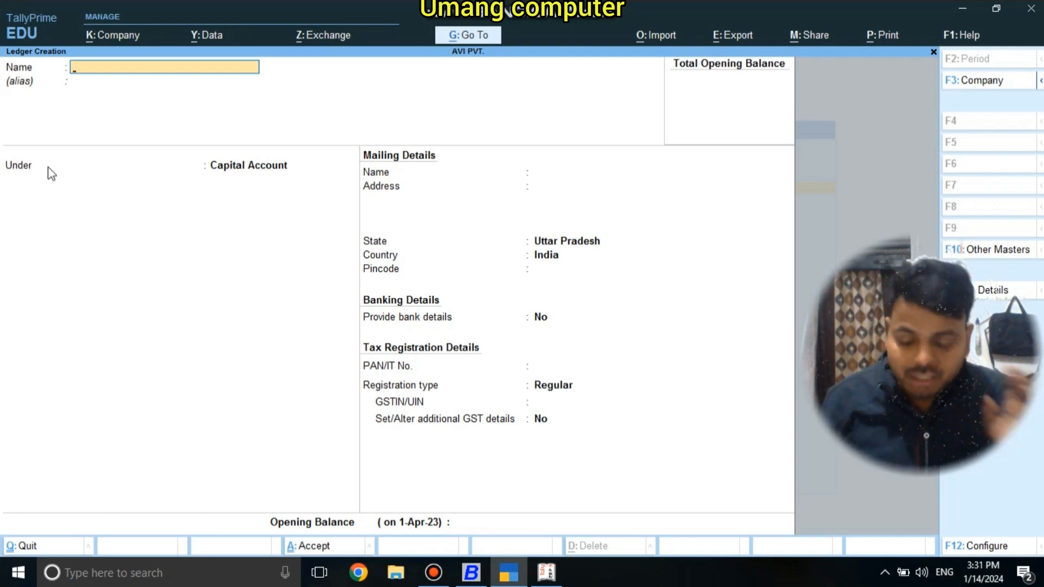
pyautogui.write('A')
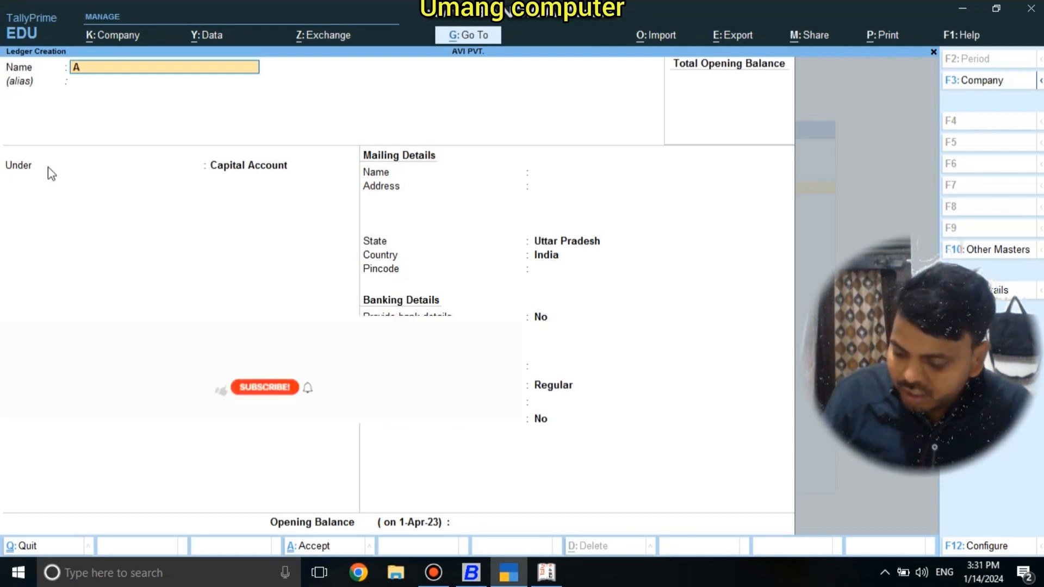
pyautogui.write('DV')
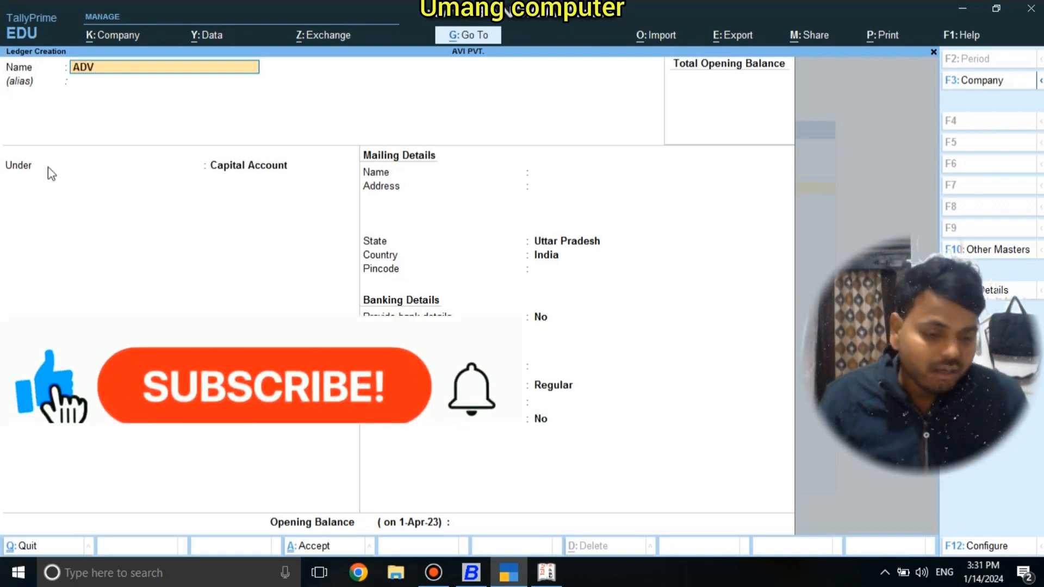
pyautogui.press('Return')
pyautogui.press('Return')
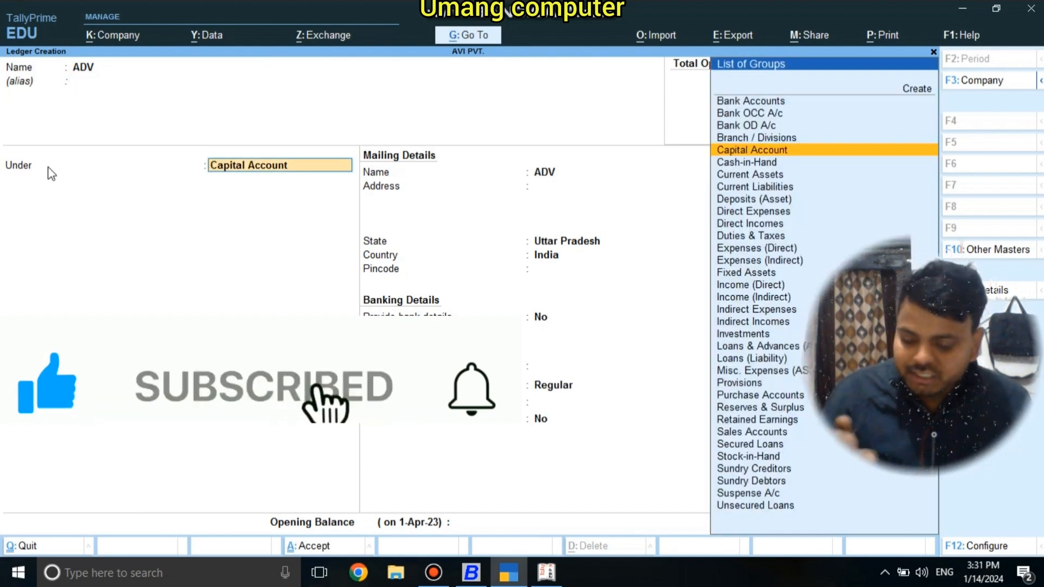
# Step: Place the ADV ledger under Indirect Expenses and keep its type of ledger as Not Applicable
pyautogui.write('In')
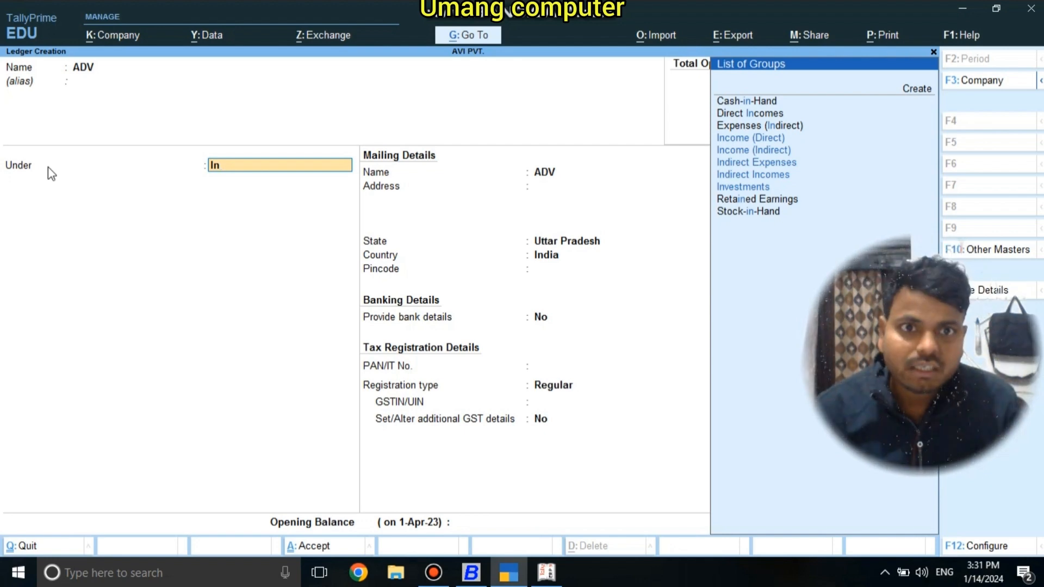
pyautogui.press('Down')
pyautogui.press('Down')
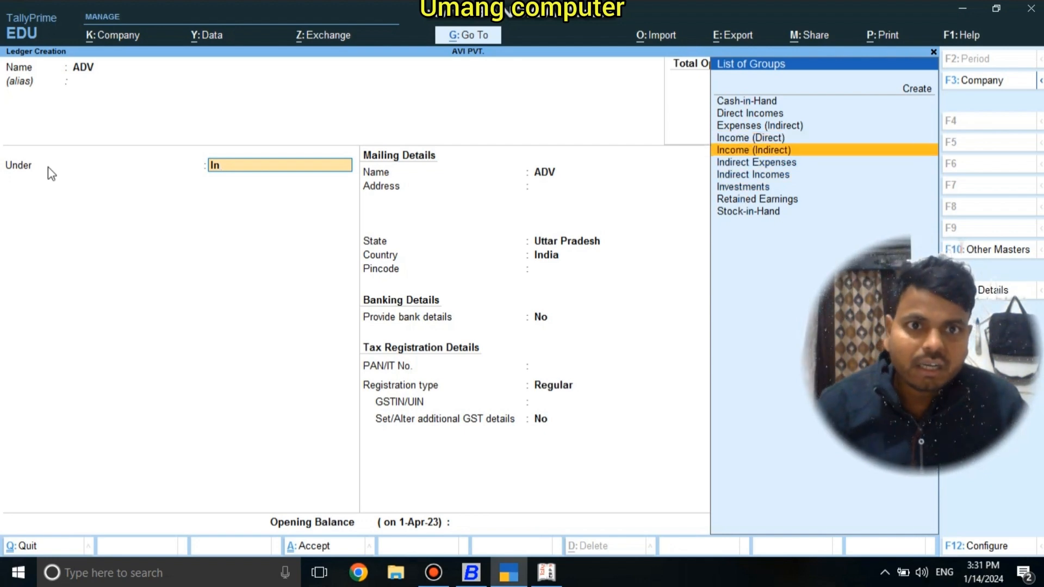
pyautogui.press('Down')
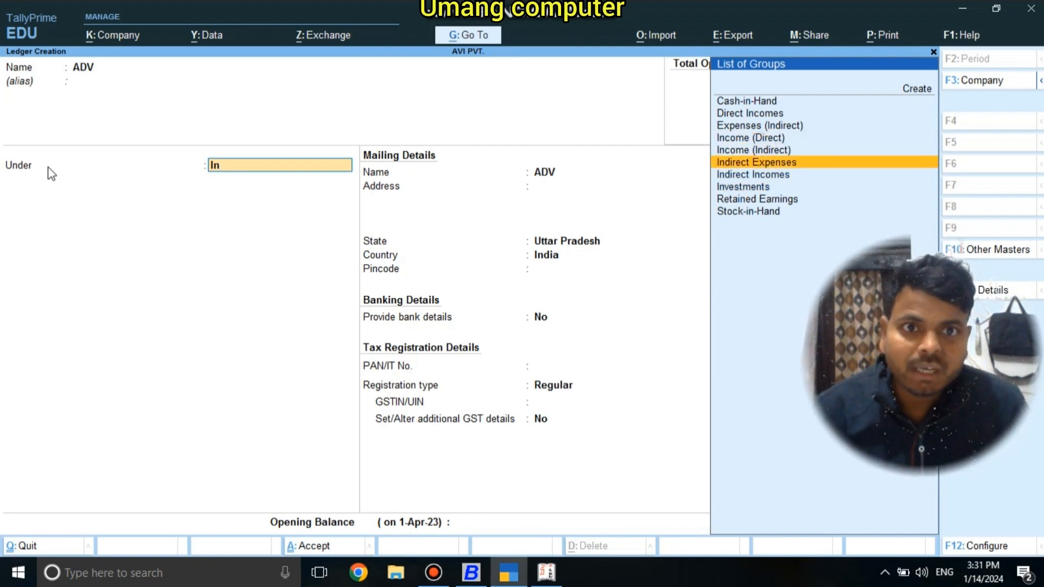
pyautogui.press('Return')
pyautogui.press('Return')
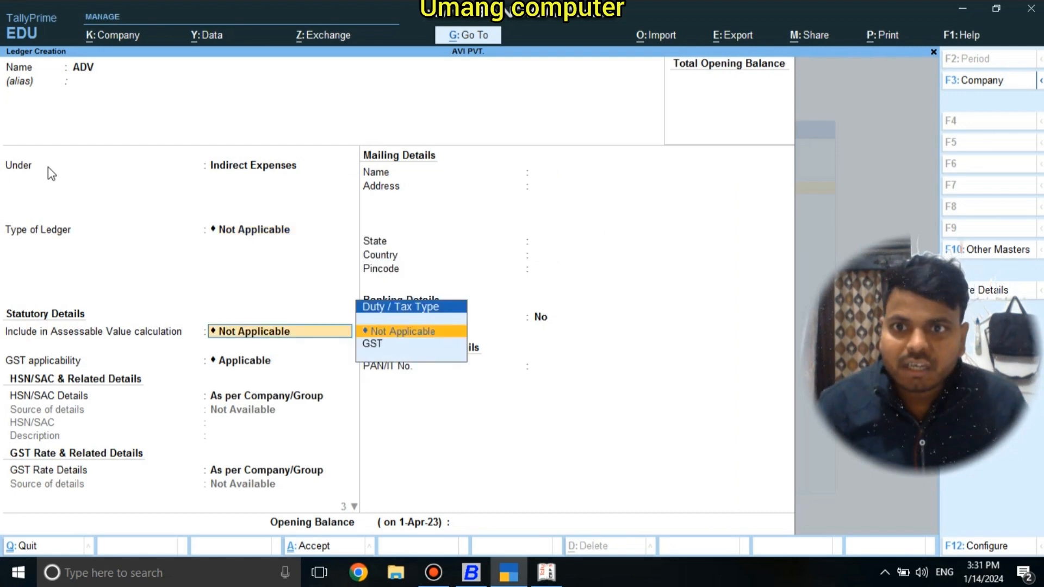
# Step: Keep assessable value as Not Applicable, GST as Applicable, HSN and GST rate details As per Company/Group, and type of supply as Services
pyautogui.press('Return')
pyautogui.press('Return')
pyautogui.press('Return')
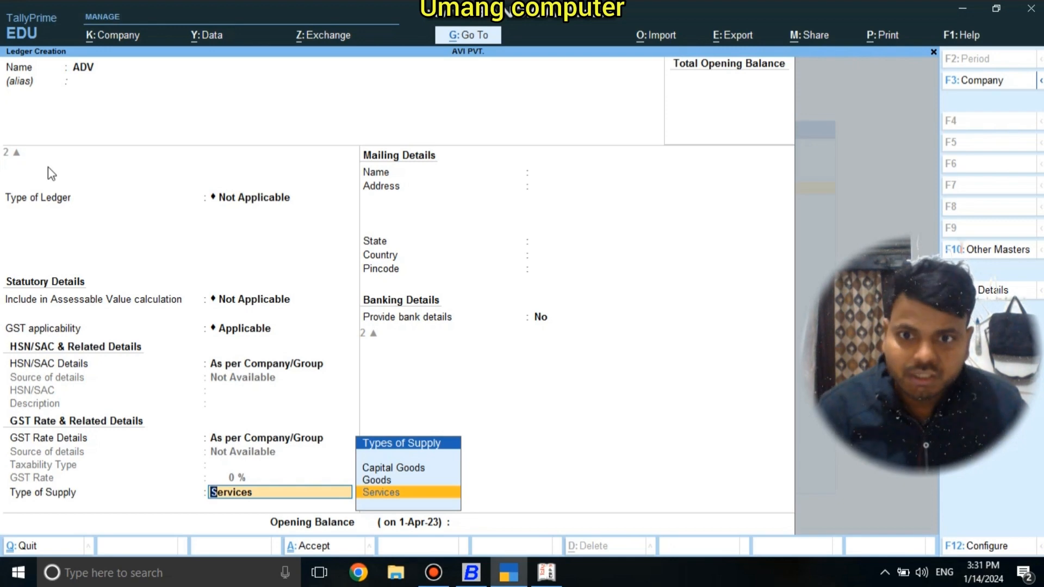
pyautogui.press('Return')
pyautogui.press('Return')
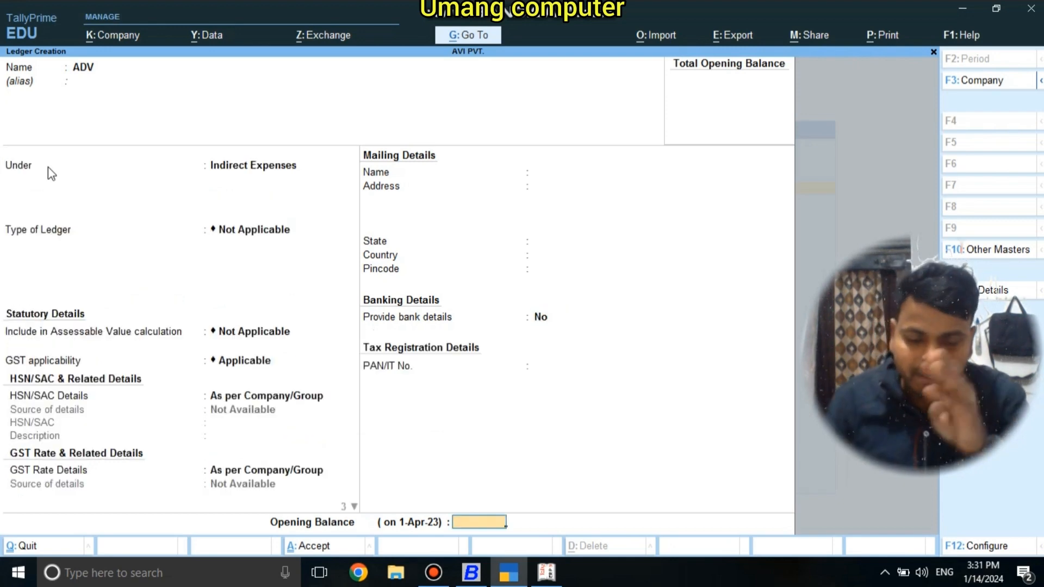
# Step: Enter an opening balance of 2000 Dr for the ADV ledger and save it
pyautogui.write('2000')
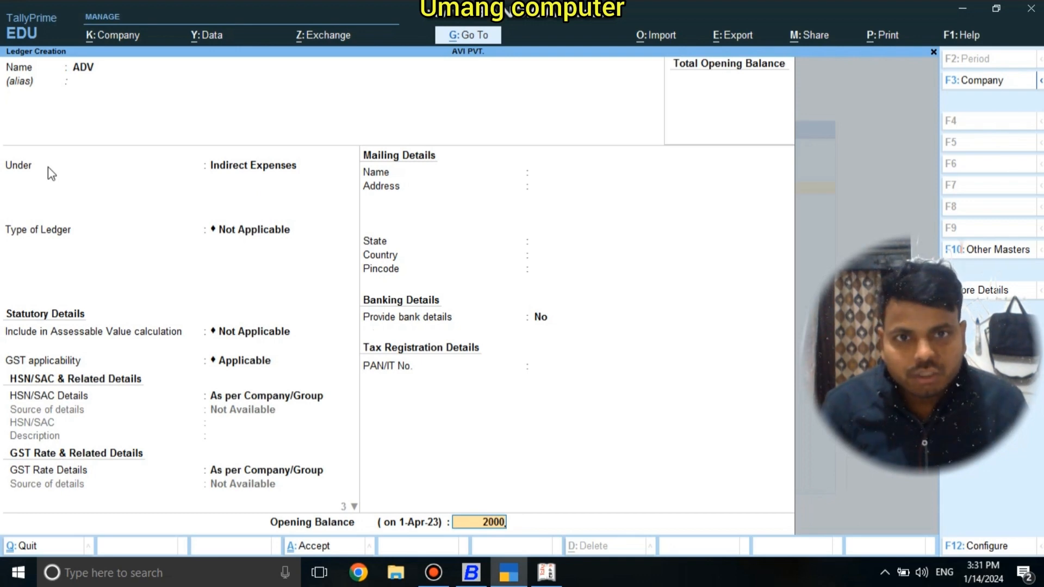
pyautogui.press('Return')
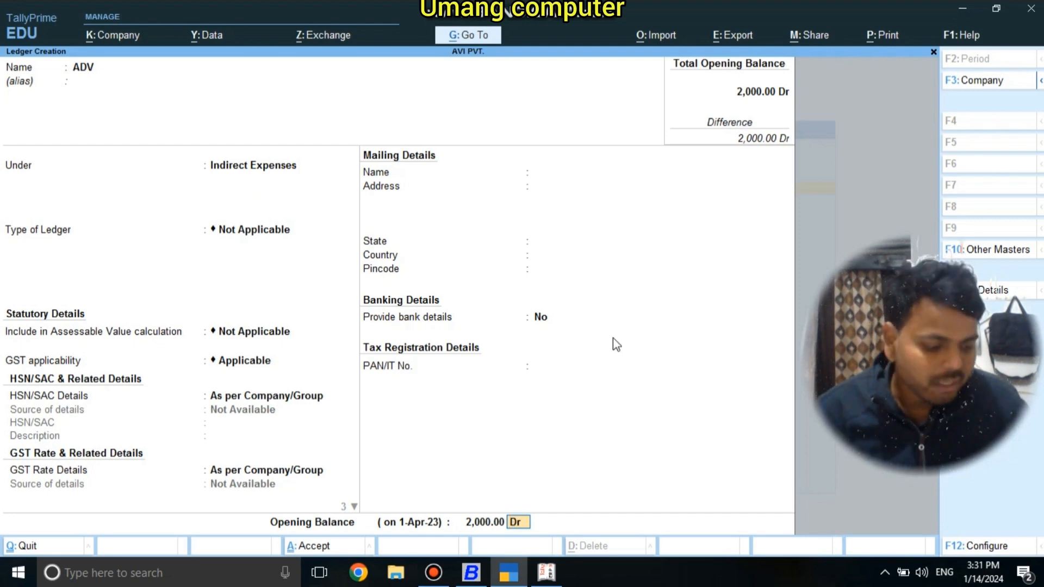
pyautogui.press('Return')
pyautogui.press('Return')
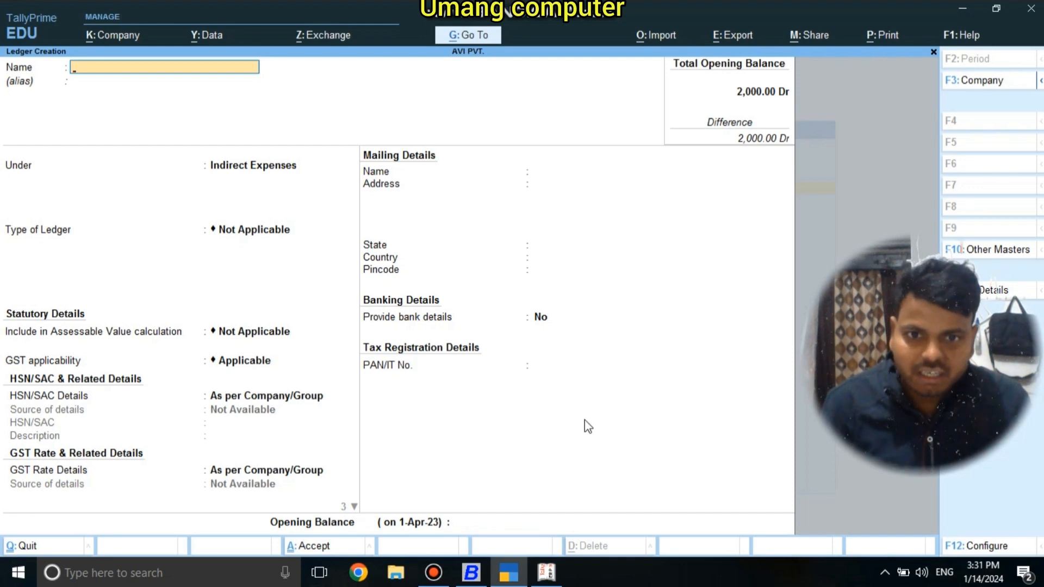
# Step: Switch to Busy and name the new account ADV, leaving its alias empty and keeping ADV as the print name
pyautogui.click(471, 573)
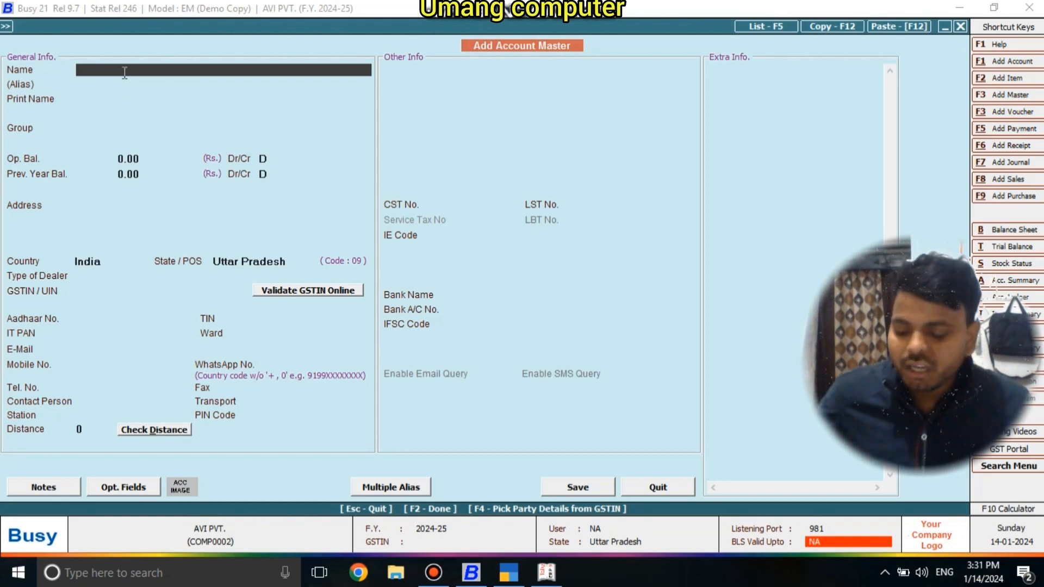
pyautogui.write('A')
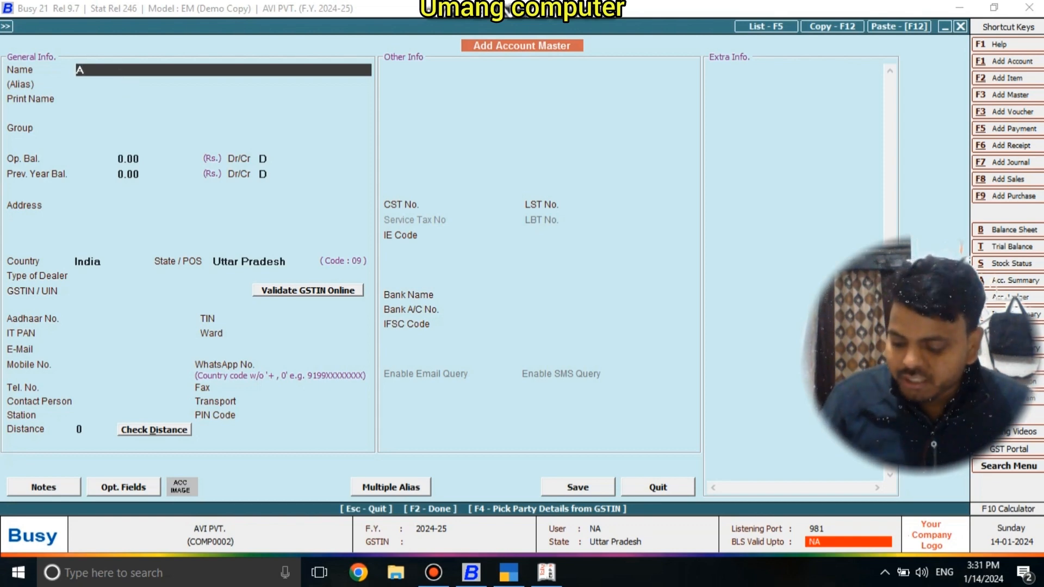
pyautogui.write('DV')
pyautogui.press('Return')
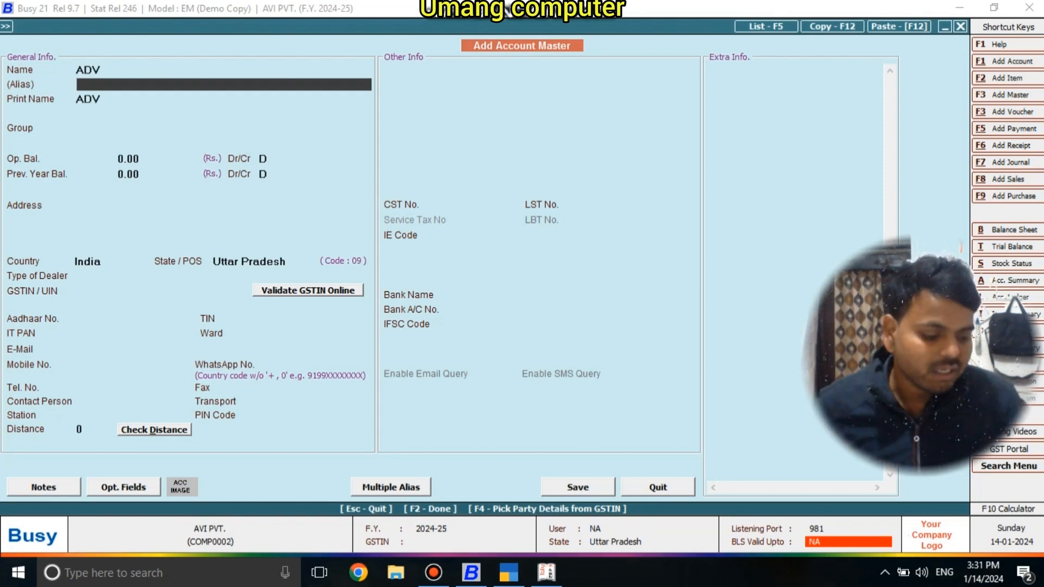
pyautogui.press('Return')
pyautogui.press('Return')
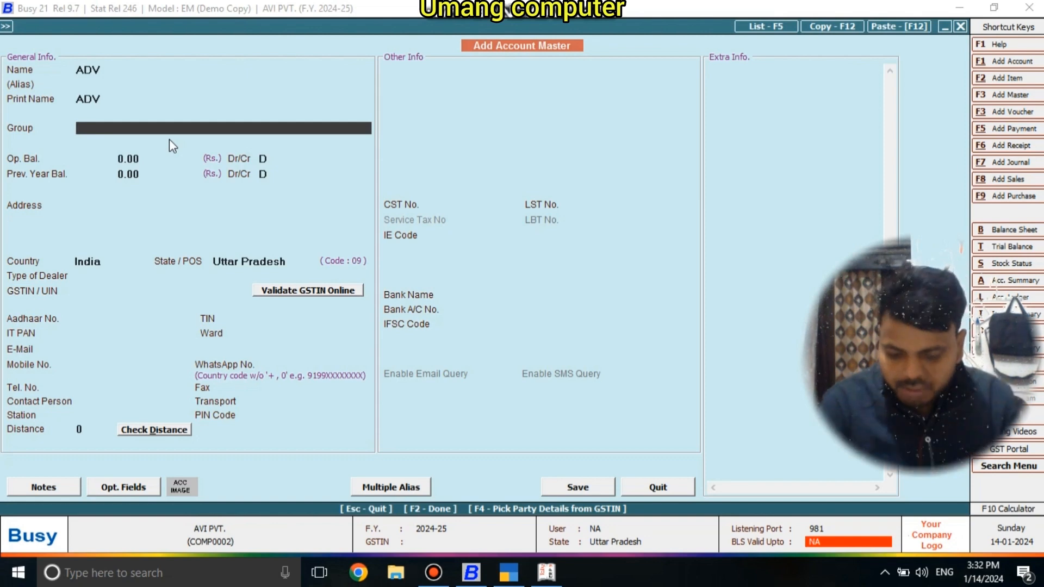
# Step: Place the ADV account under the Expenses (Indirect/Admn.) group
pyautogui.write('I')
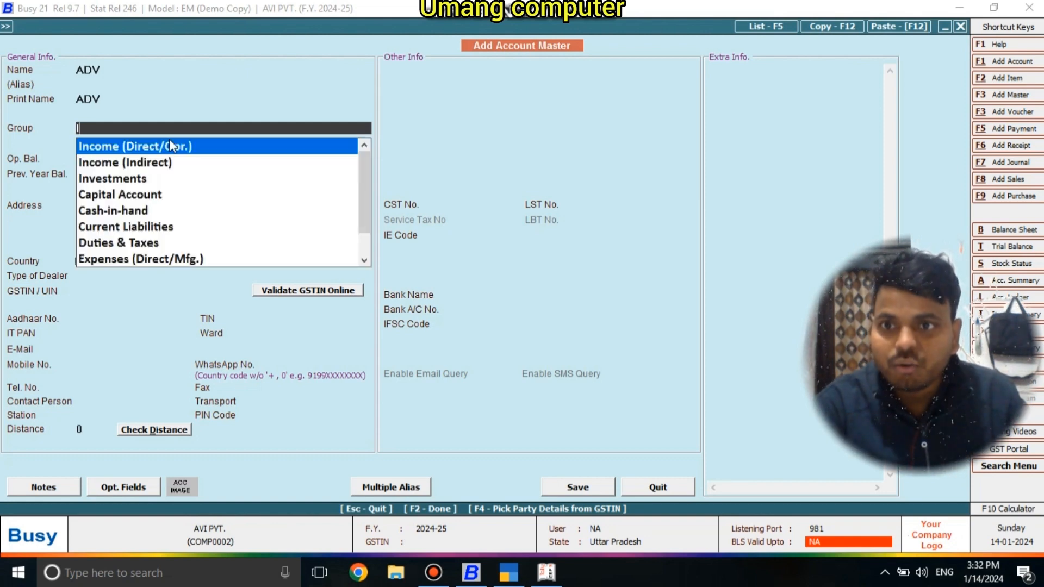
pyautogui.press('Down')
pyautogui.press('Down')
pyautogui.press('Down')
pyautogui.press('Down')
pyautogui.press('Down')
pyautogui.press('Down')
pyautogui.press('Down')
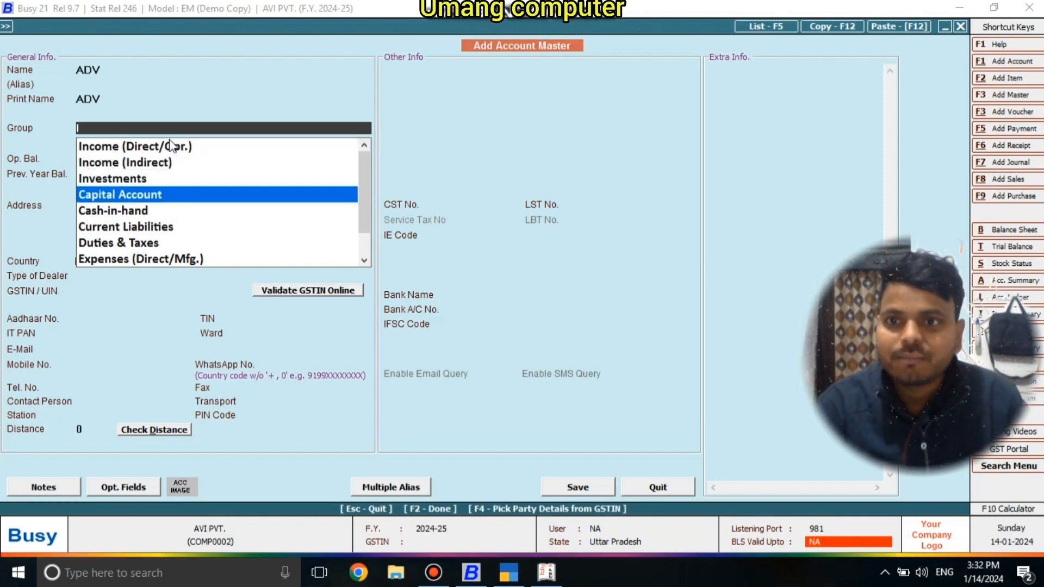
pyautogui.press('Down')
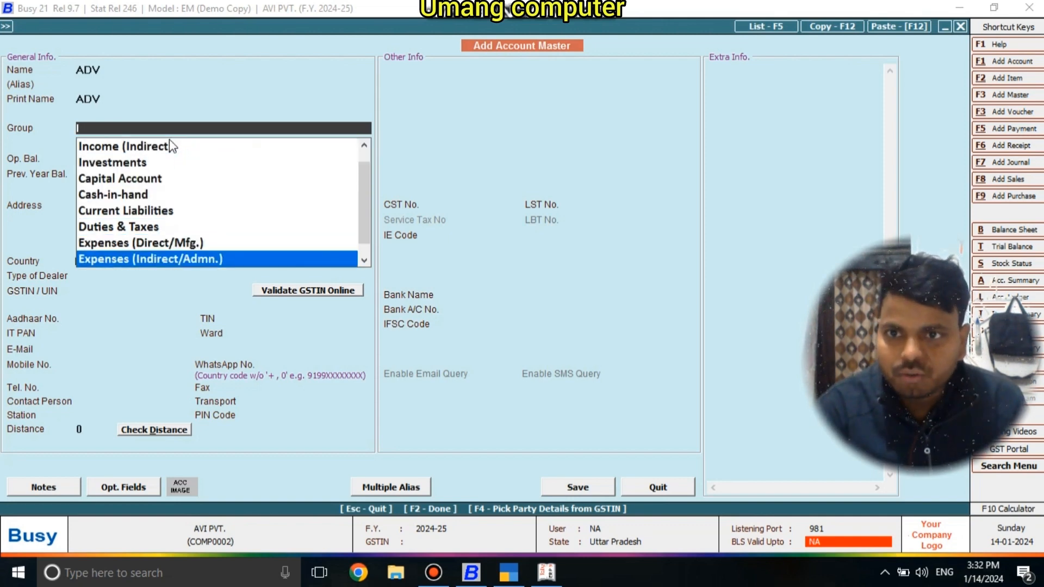
pyautogui.click(115, 259)
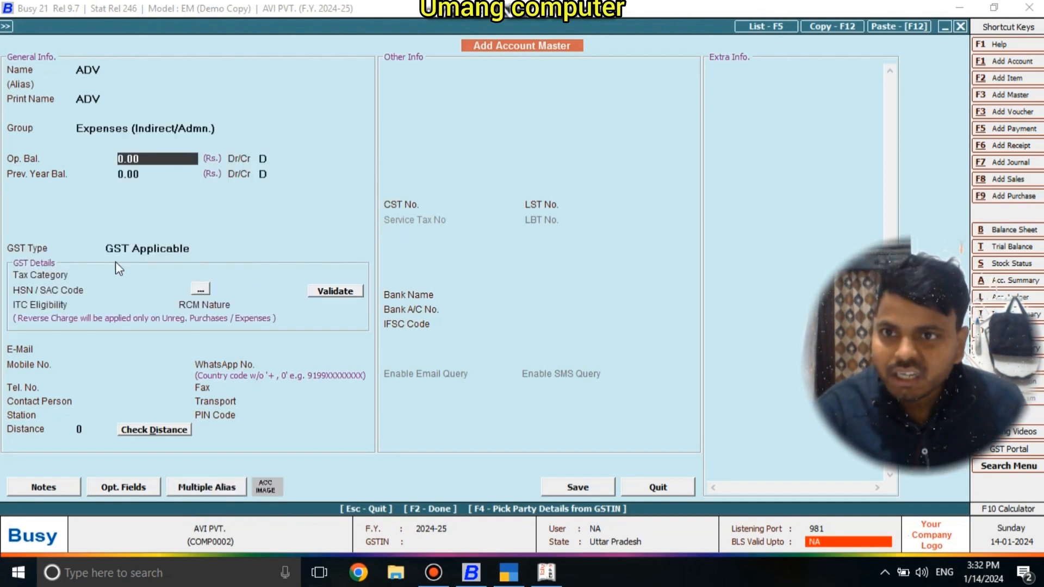
# Step: Set the ADV account's opening balance to 2000 debit and accept the same previous year balance
pyautogui.write('2000')
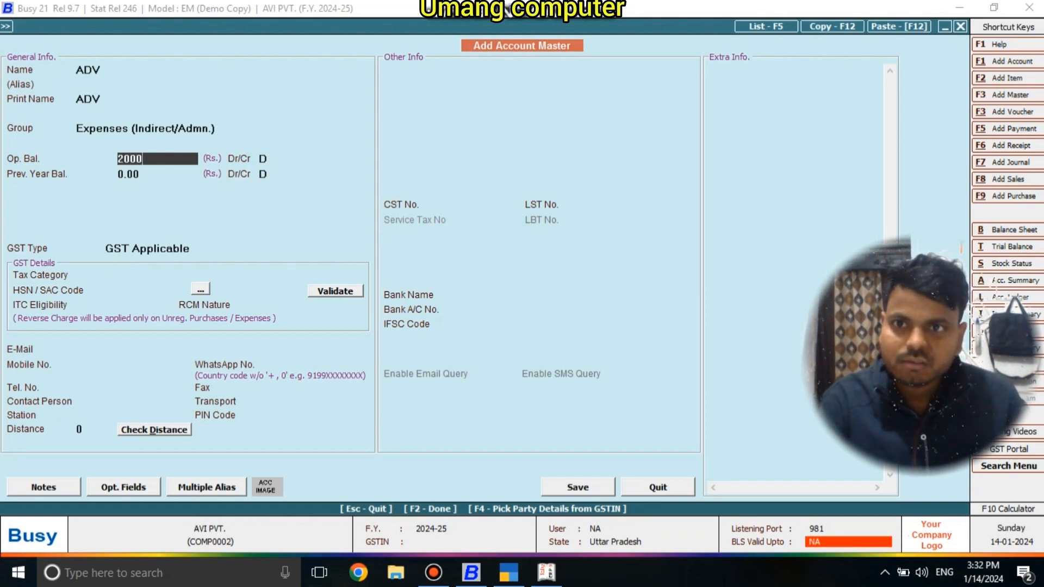
pyautogui.press('Return')
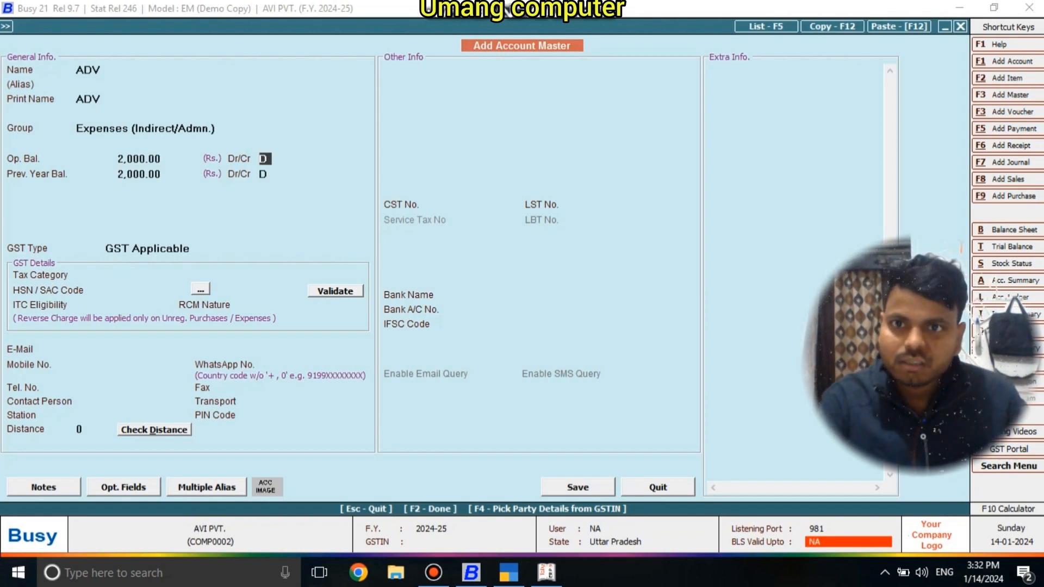
pyautogui.press('Return')
pyautogui.press('Return')
pyautogui.press('Return')
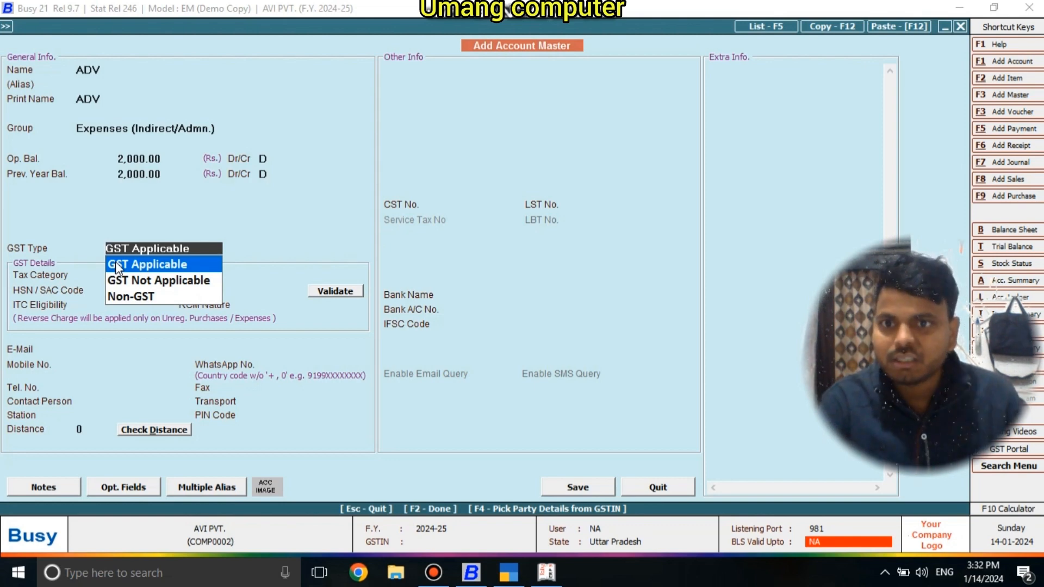
# Step: Keep the GST type as GST Applicable with tax category None and save the ADV account
pyautogui.press('Return')
pyautogui.press('Return')
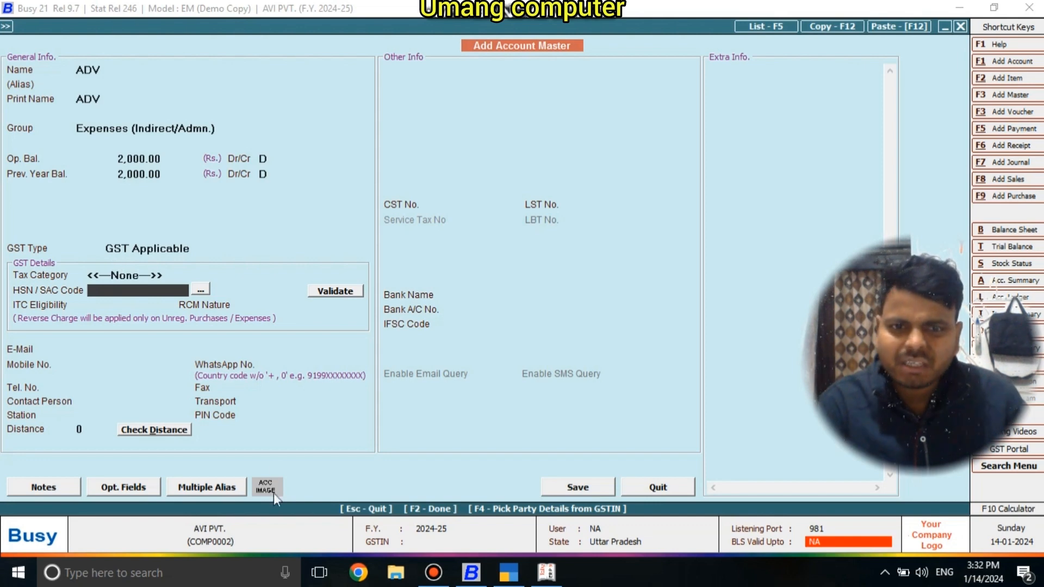
pyautogui.click(571, 489)
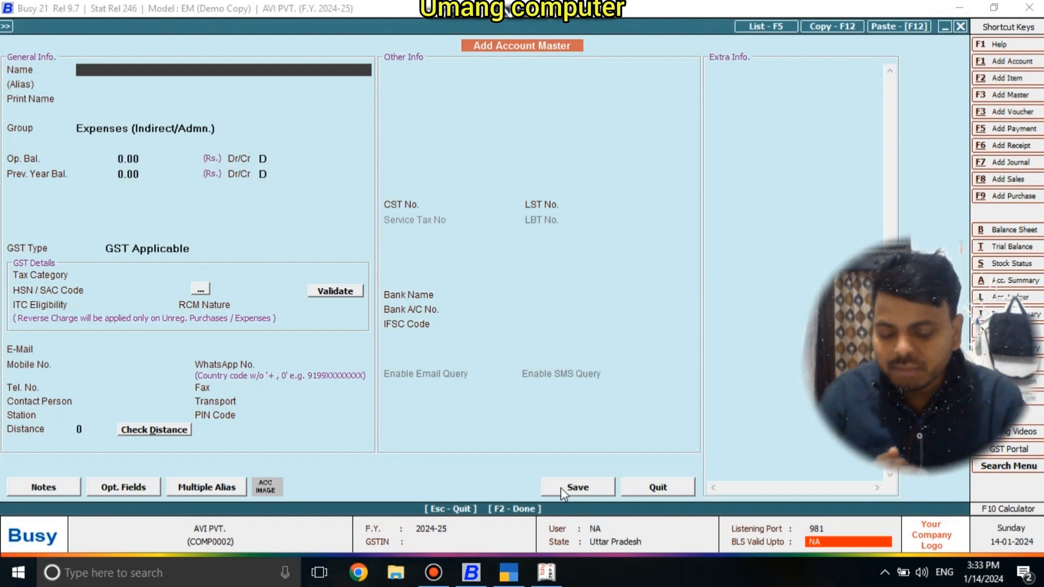
pyautogui.write('ASNT')
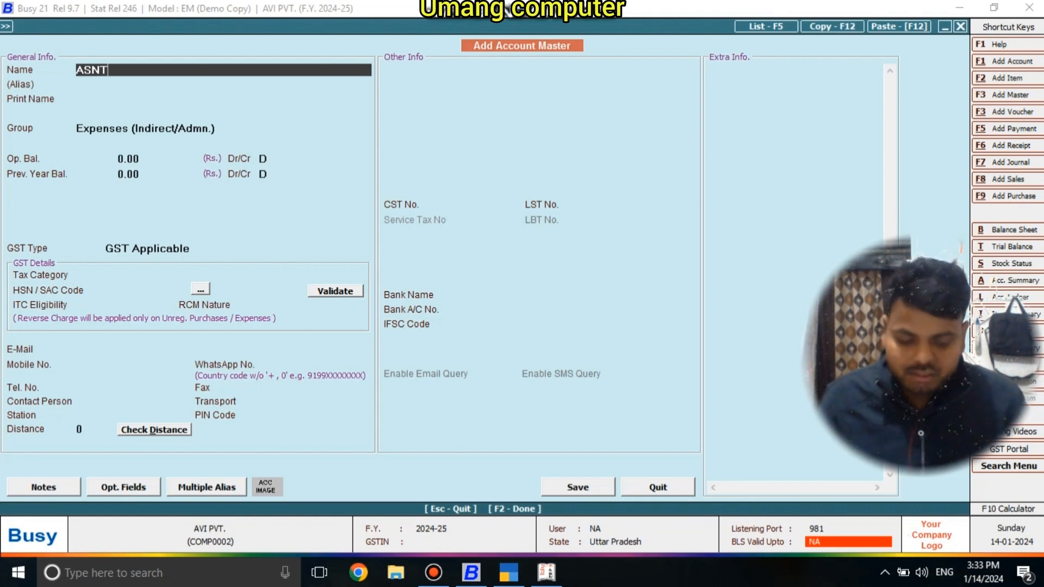
pyautogui.press('BackSpace')
pyautogui.press('BackSpace')
pyautogui.press('BackSpace')
pyautogui.press('BackSpace')
# Step: Name the new account RANT without an alias and keep it under Expenses (Indirect/Admn.)
pyautogui.write('RSA')
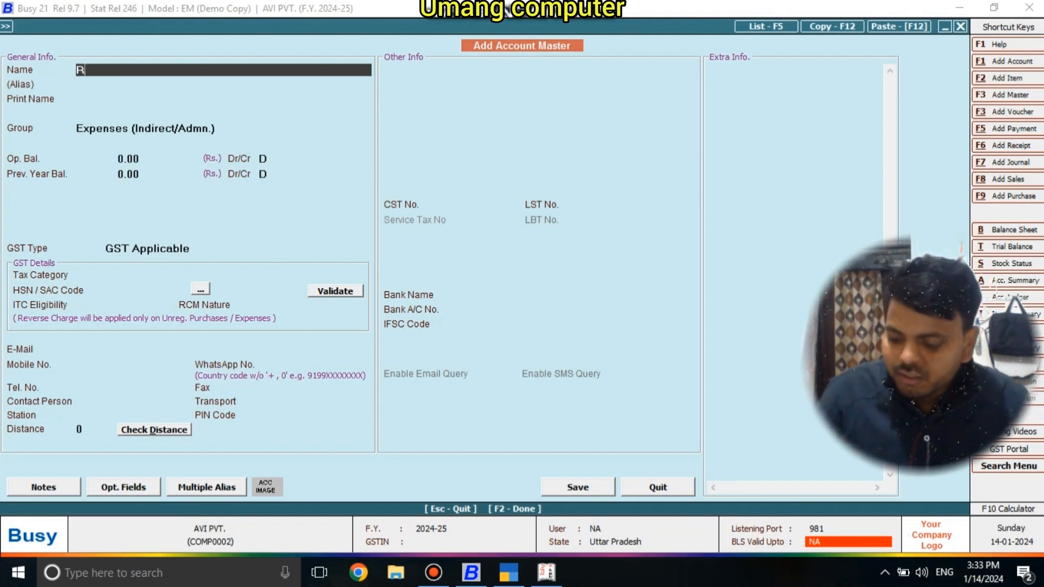
pyautogui.press('BackSpace')
pyautogui.press('BackSpace')
pyautogui.write('A')
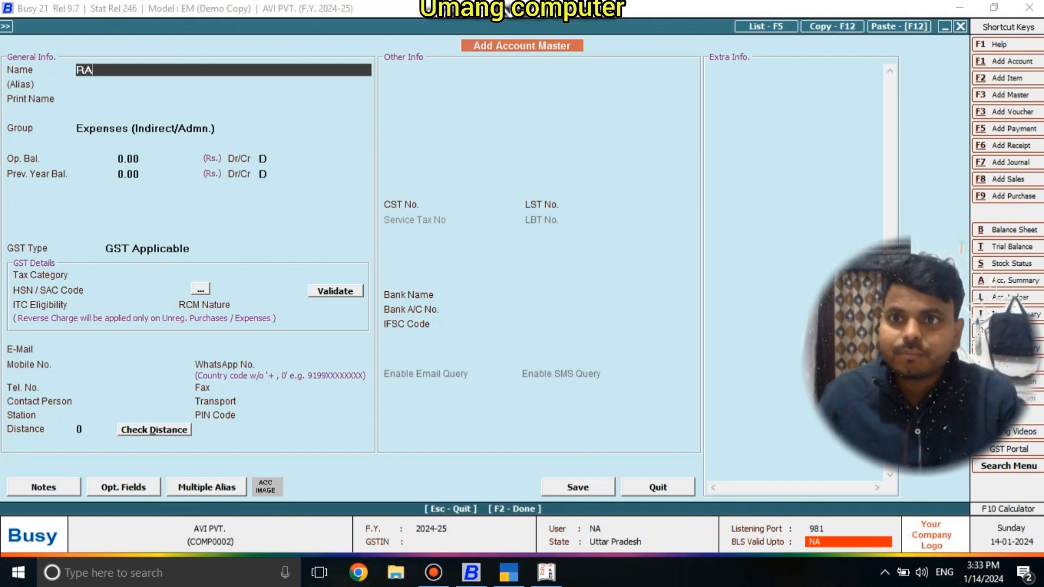
pyautogui.write('NT')
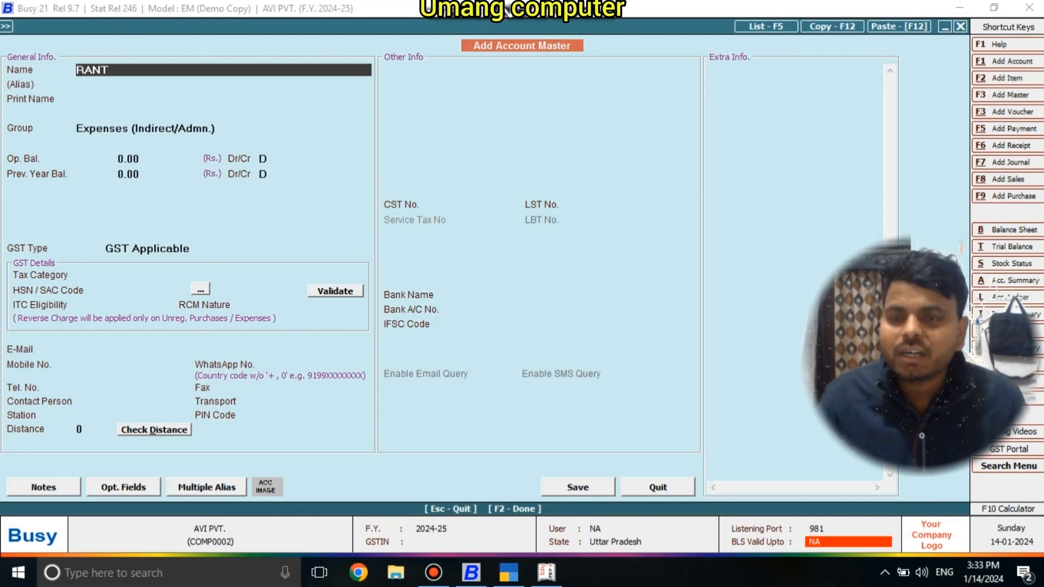
pyautogui.press('Return')
pyautogui.press('Return')
pyautogui.press('Return')
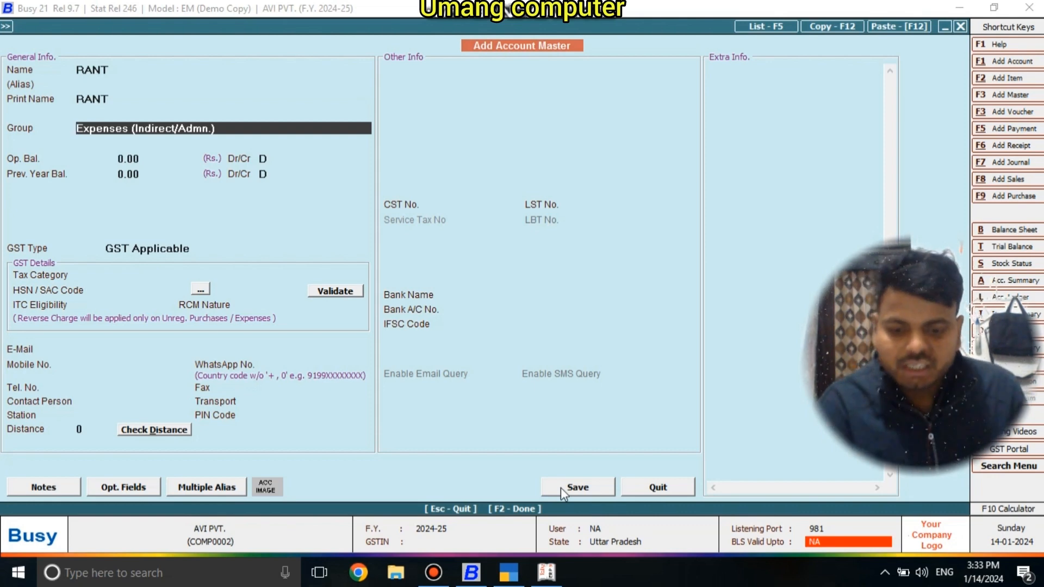
pyautogui.press('Return')
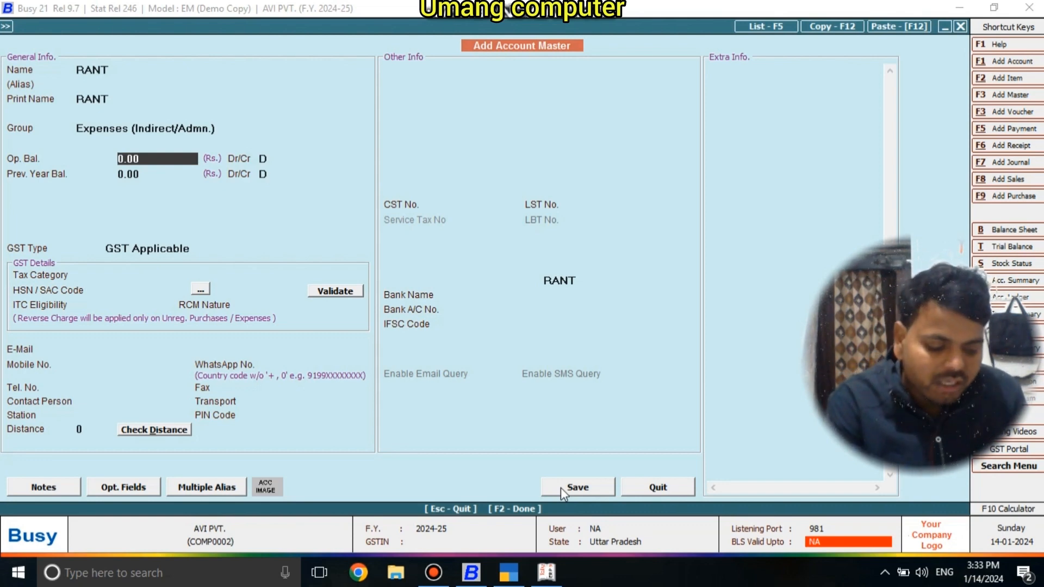
# Step: Set the RANT account's opening balance to 200 debit and accept the same previous year balance
pyautogui.write('200')
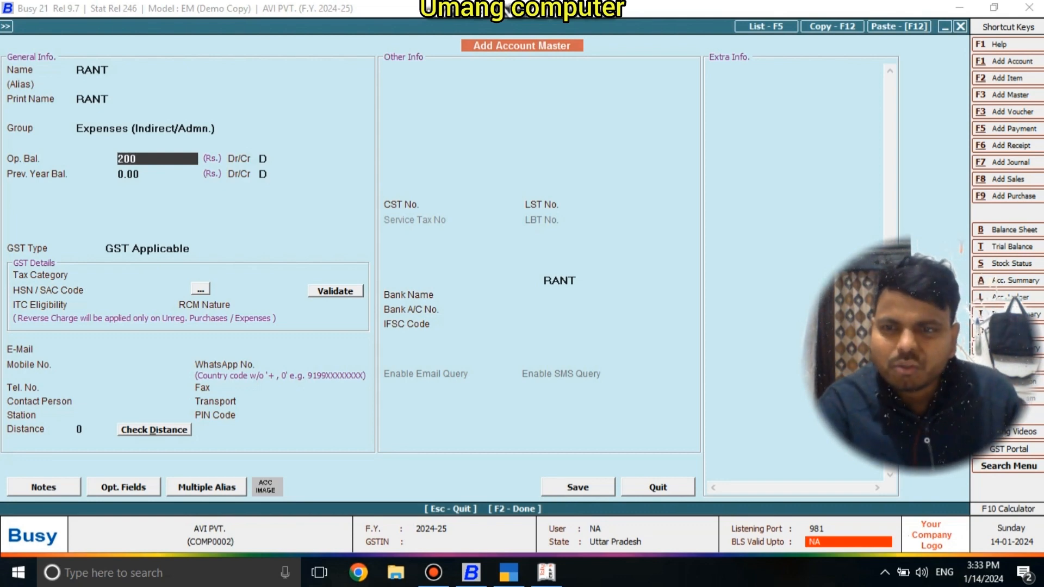
pyautogui.press('Return')
pyautogui.press('Return')
pyautogui.press('Return')
pyautogui.press('Return')
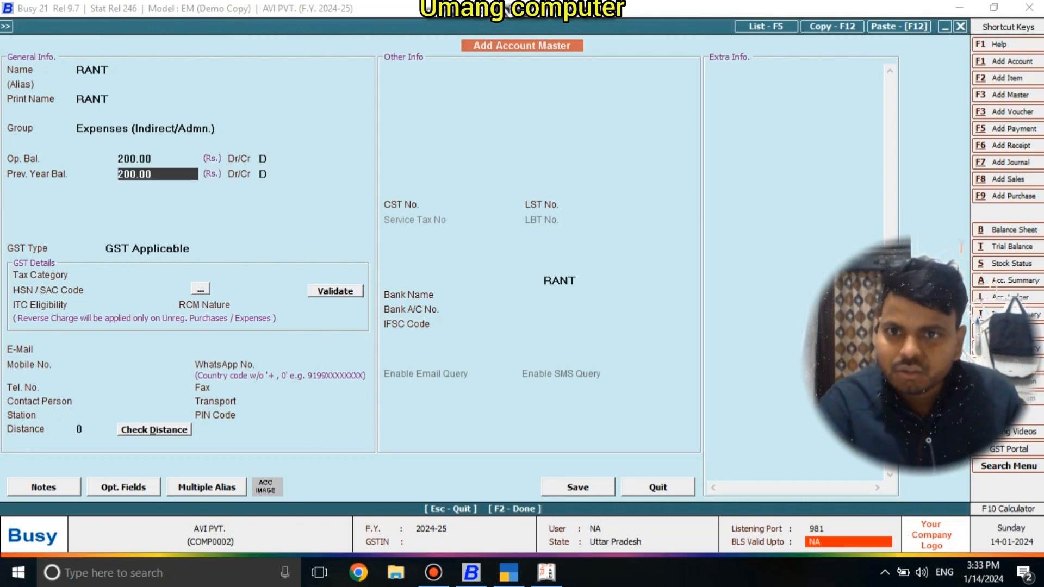
# Step: Keep GST Applicable with tax category None, set ITC eligibility to Input Goods and save the RANT account
pyautogui.press('Return')
pyautogui.press('Return')
pyautogui.press('Return')
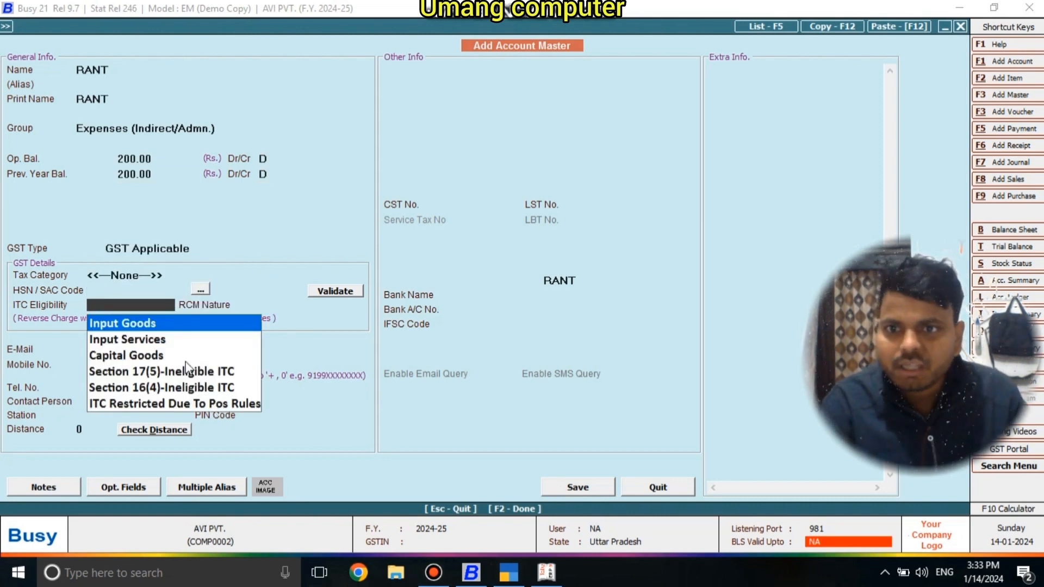
pyautogui.press('Return')
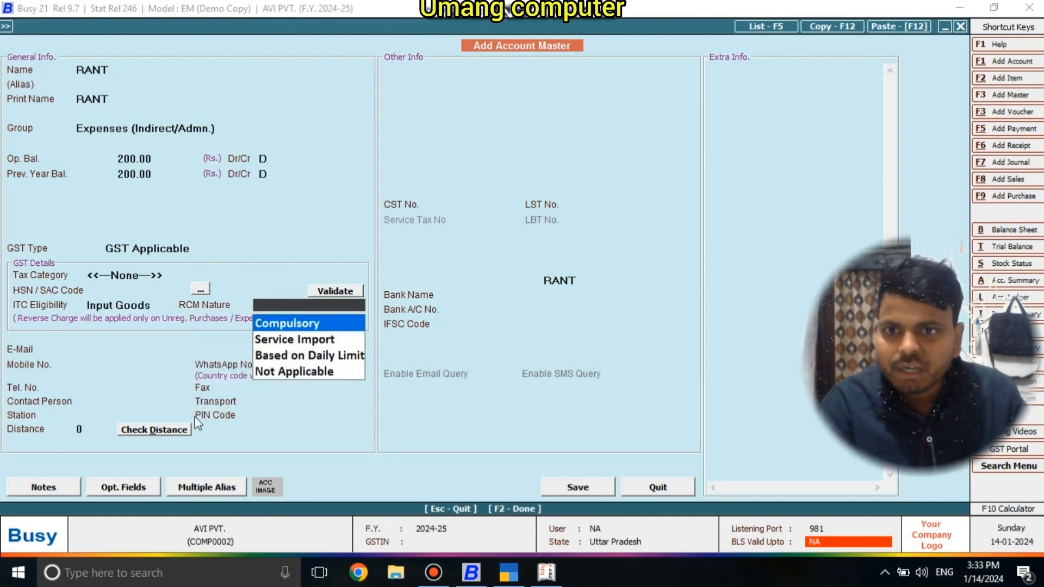
pyautogui.click(578, 487)
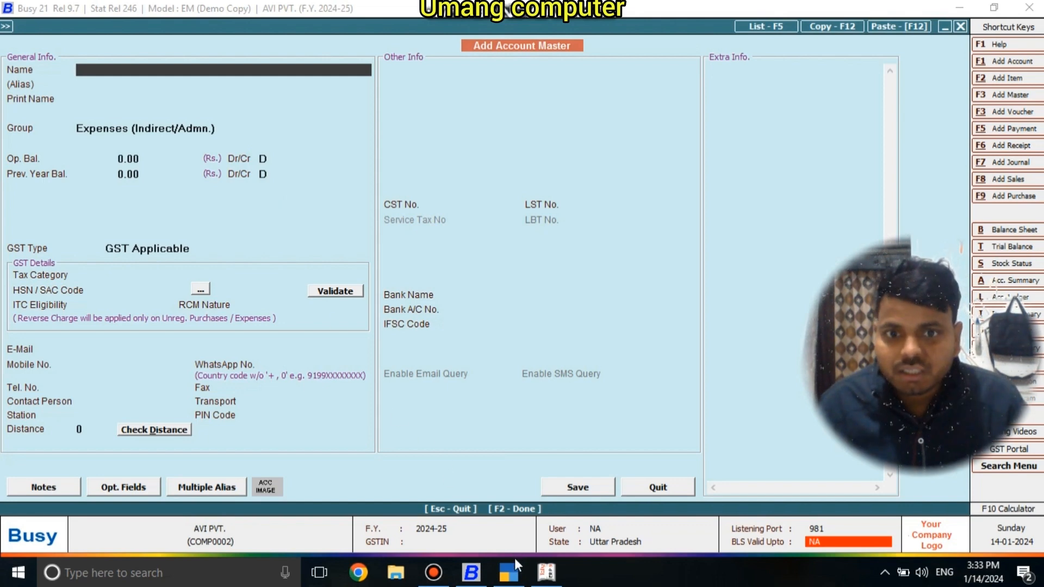
# Step: Switch to TallyPrime and name the new ledger RENT
pyautogui.click(505, 577)
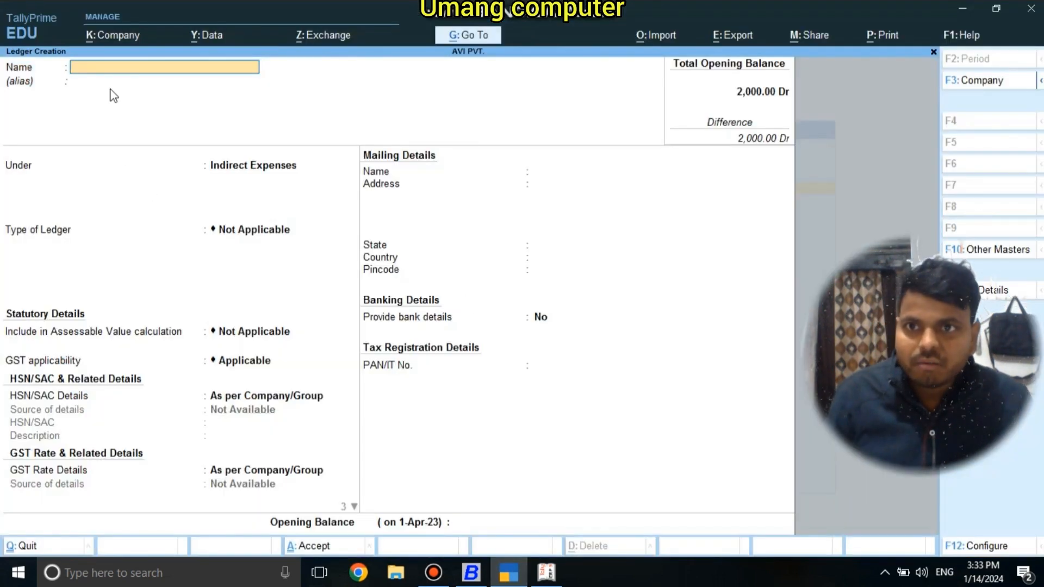
pyautogui.write('R')
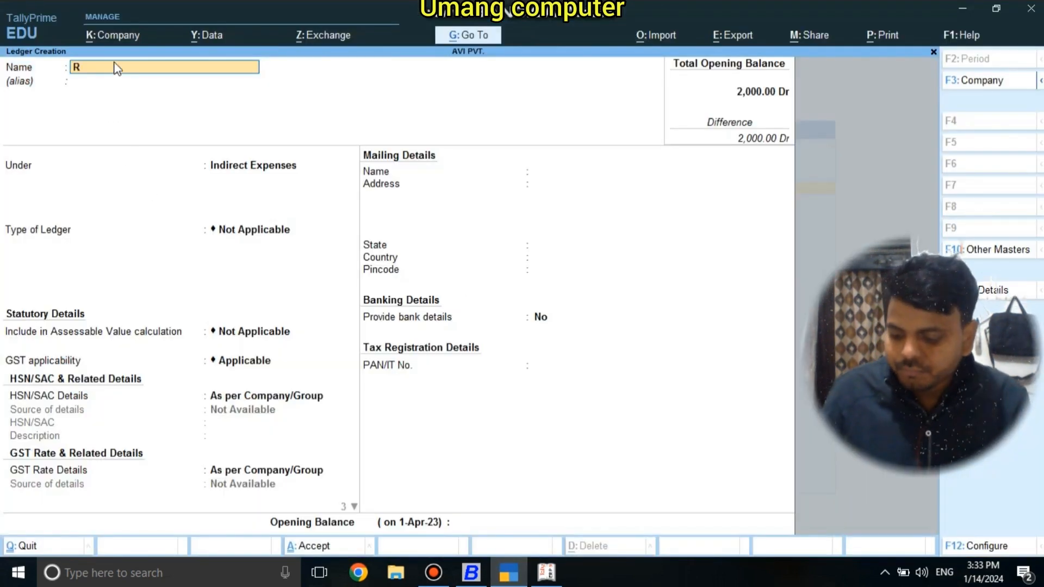
pyautogui.write('ANR')
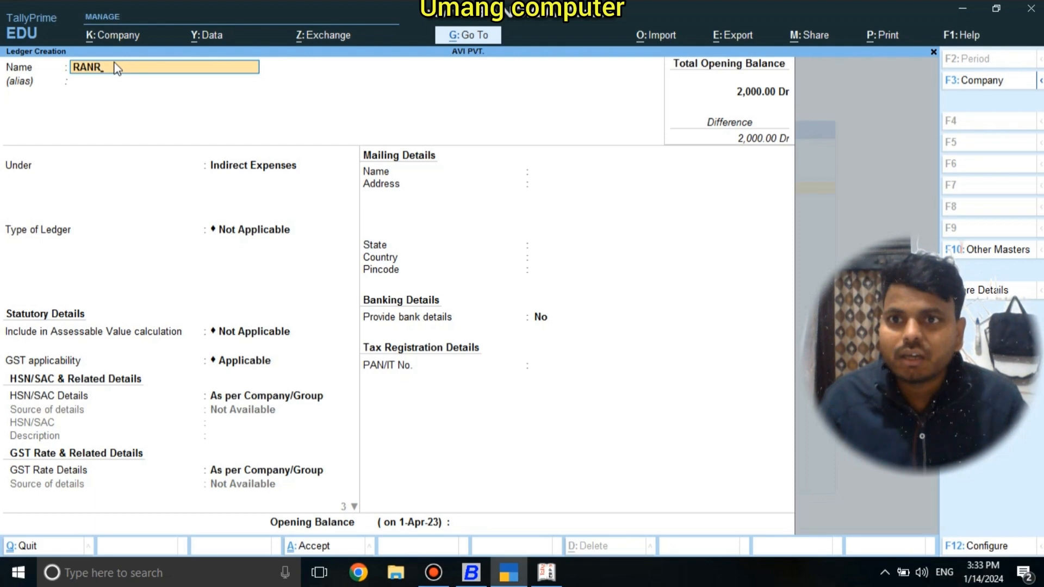
pyautogui.press('BackSpace')
pyautogui.press('BackSpace')
pyautogui.press('BackSpace')
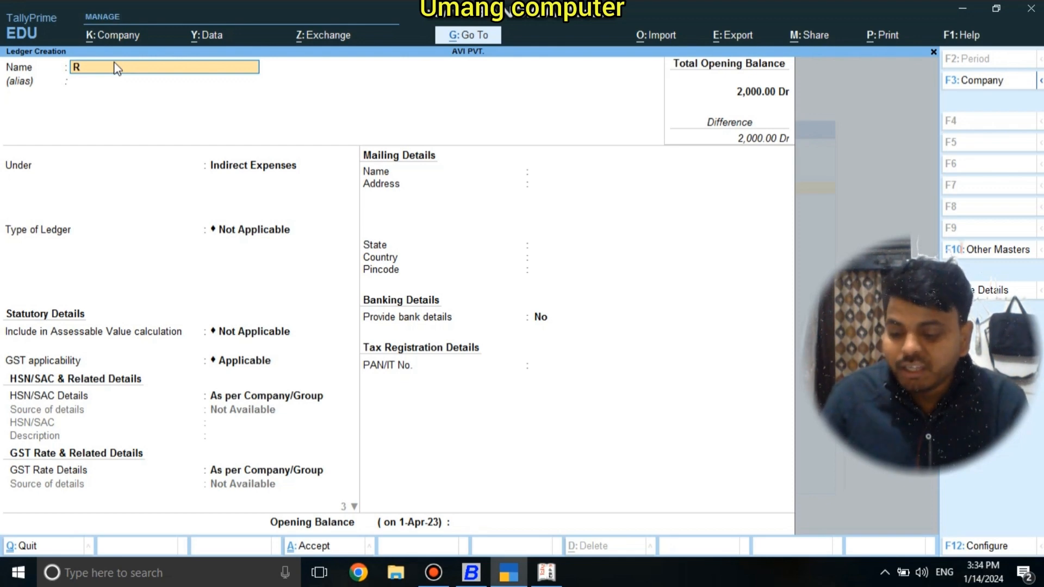
pyautogui.write('ENT')
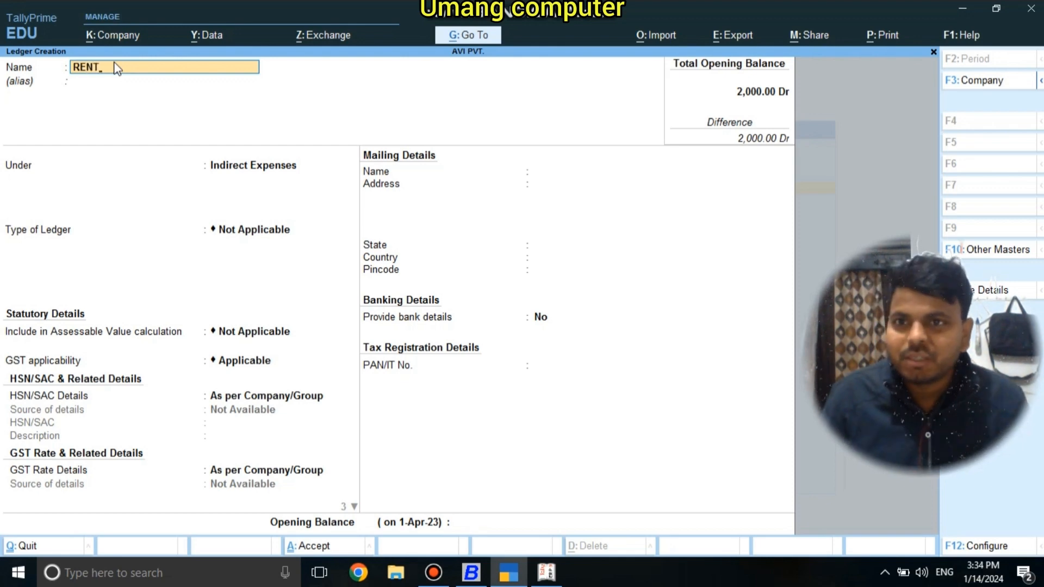
pyautogui.press('Return')
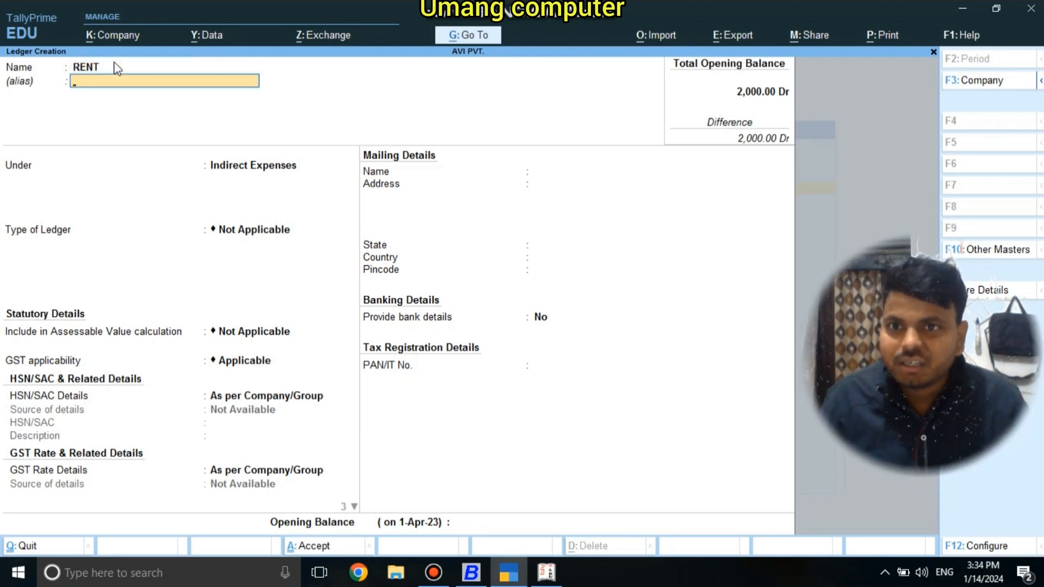
# Step: Keep the RENT ledger under Indirect Expenses without an alias, with the default GST details and no bank details
pyautogui.press('Return')
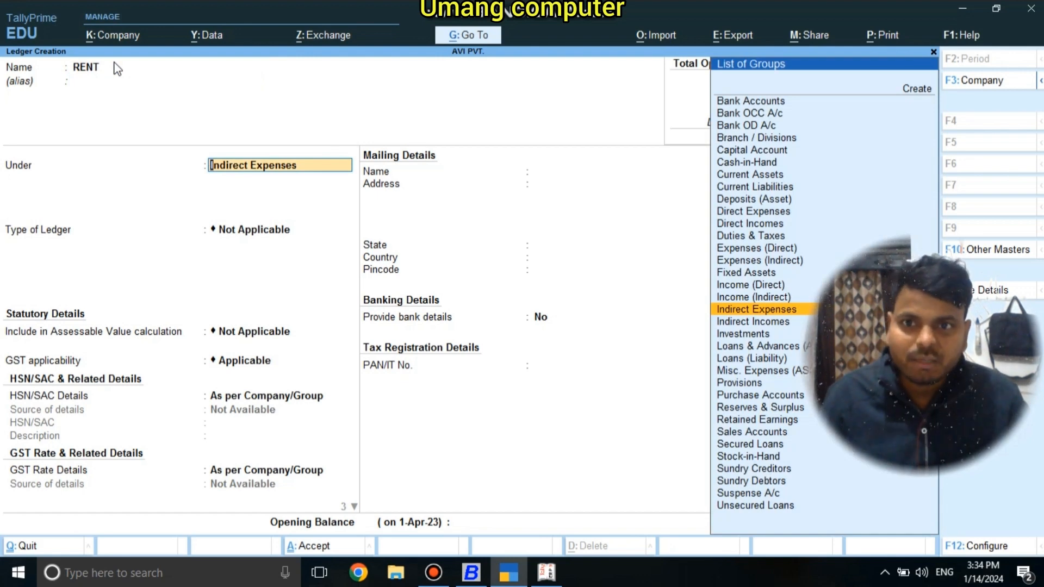
pyautogui.press('Return')
pyautogui.press('Return')
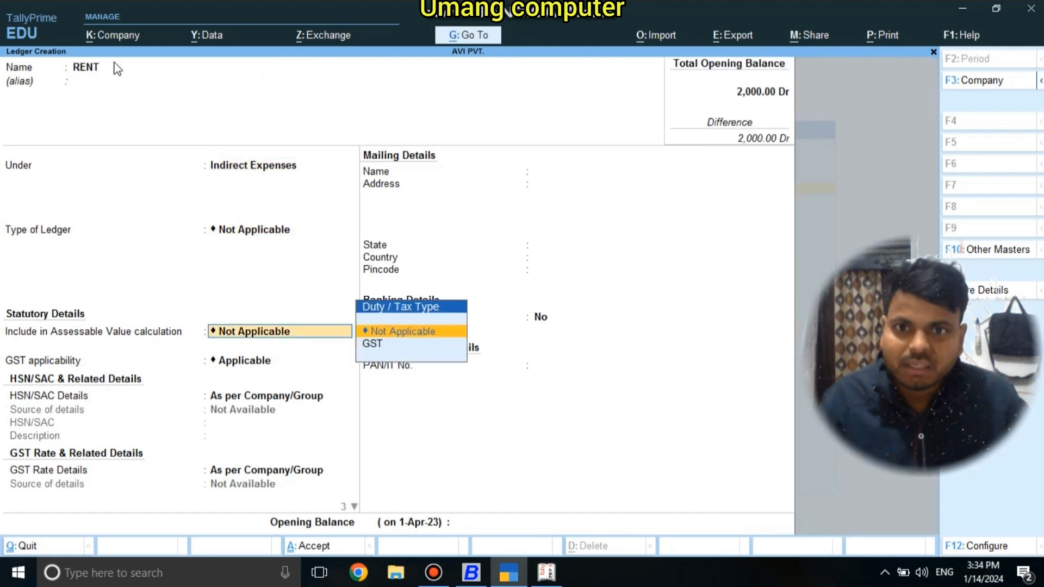
pyautogui.press('Return')
pyautogui.press('Return')
pyautogui.press('Return')
pyautogui.press('Return')
pyautogui.press('Return')
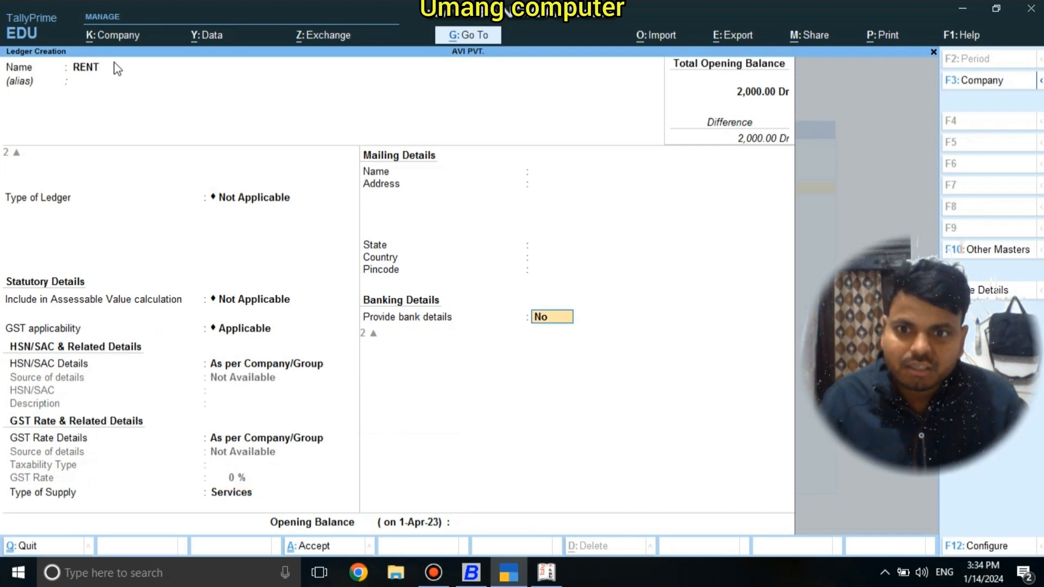
pyautogui.press('Return')
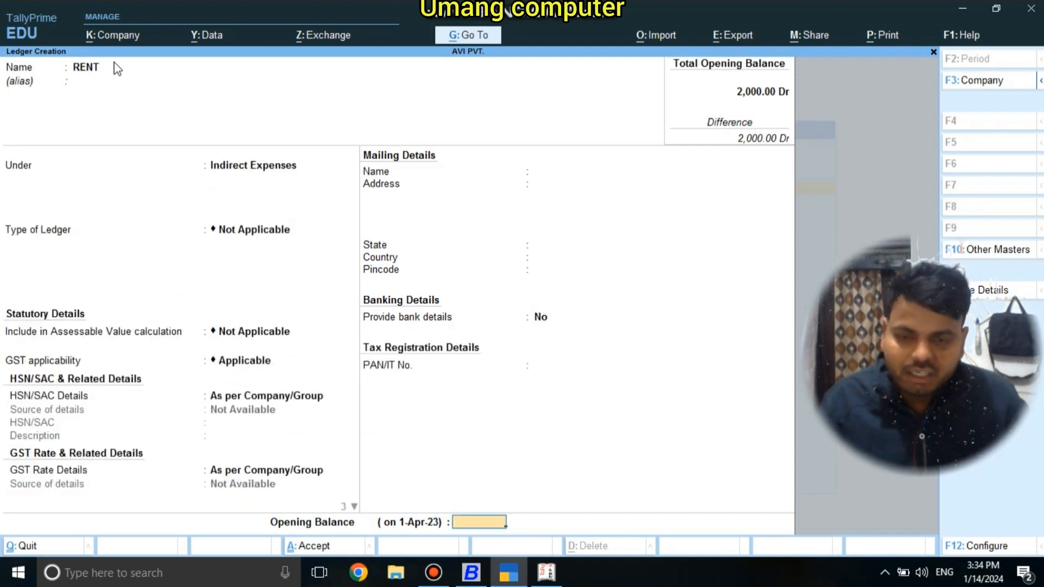
# Step: Set the RENT ledger's opening balance to 200 Dr and save the ledger
pyautogui.write('200')
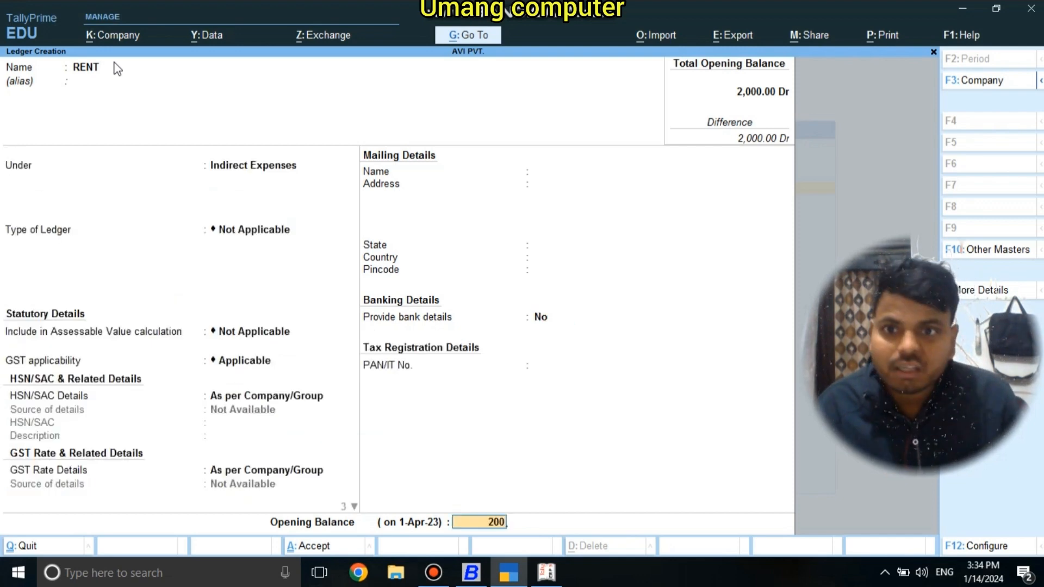
pyautogui.press('Return')
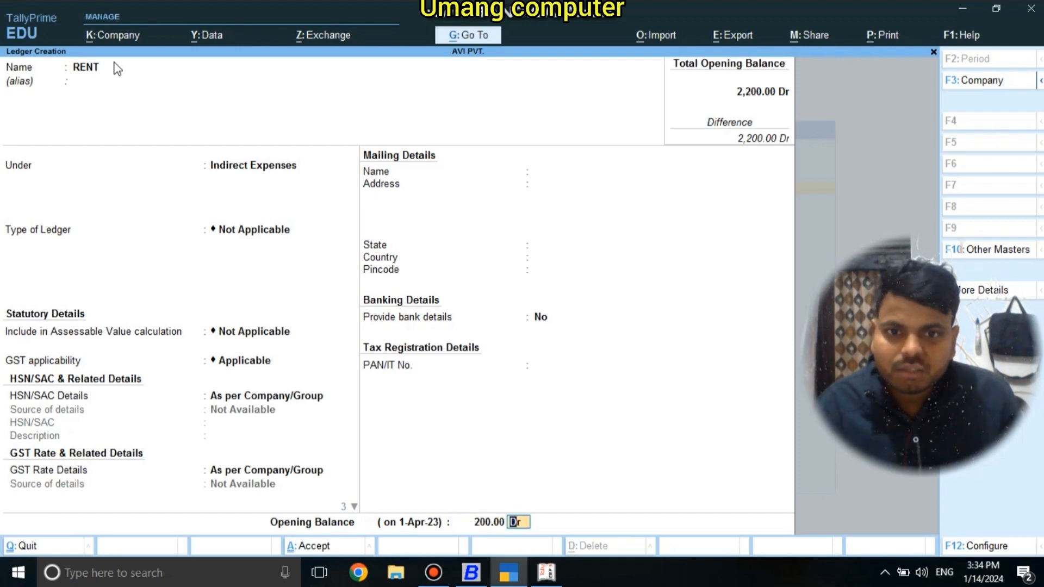
pyautogui.press('Return')
pyautogui.press('Return')
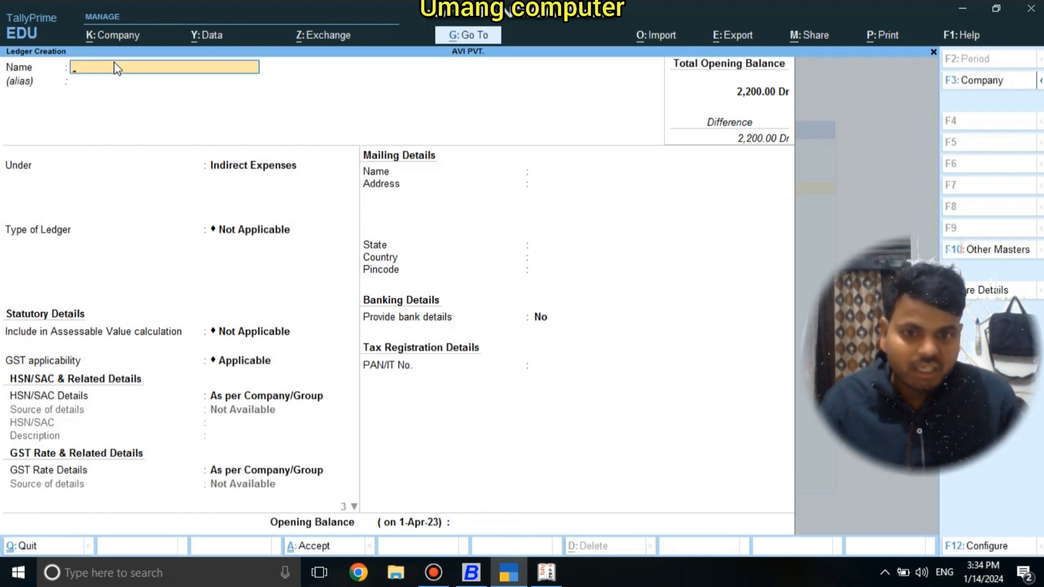
# Step: Switch to Tally.ERP 9 and name the new ledger RENT, keeping it under Indirect Expenses with inventory values not affected
pyautogui.click(546, 573)
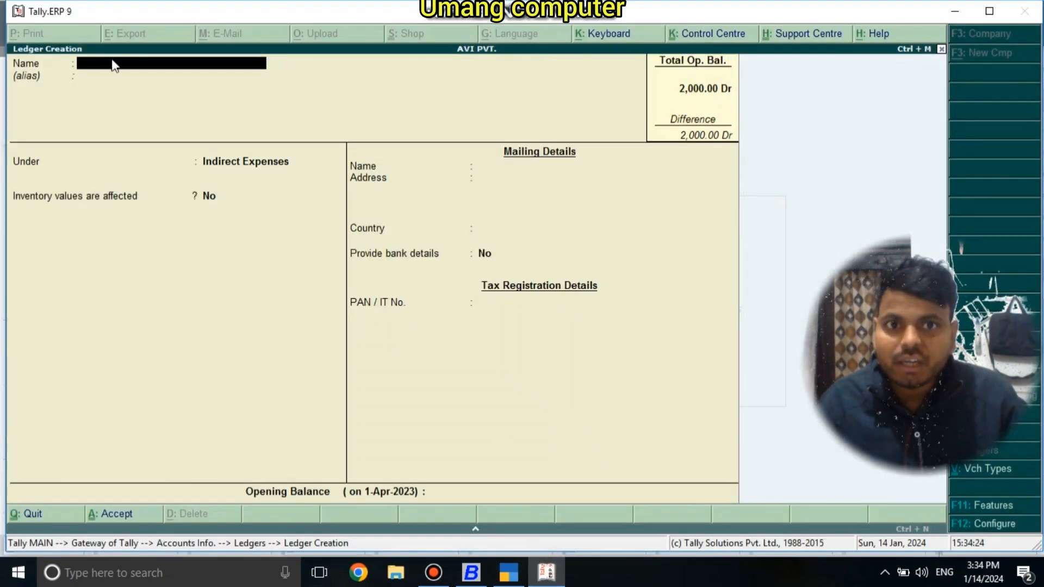
pyautogui.write('R')
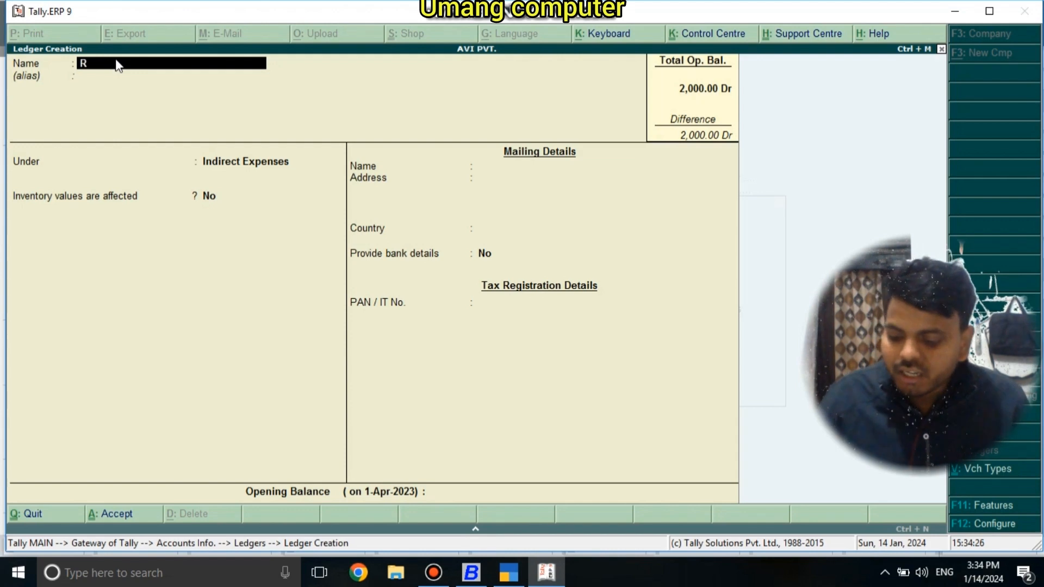
pyautogui.write('ENT')
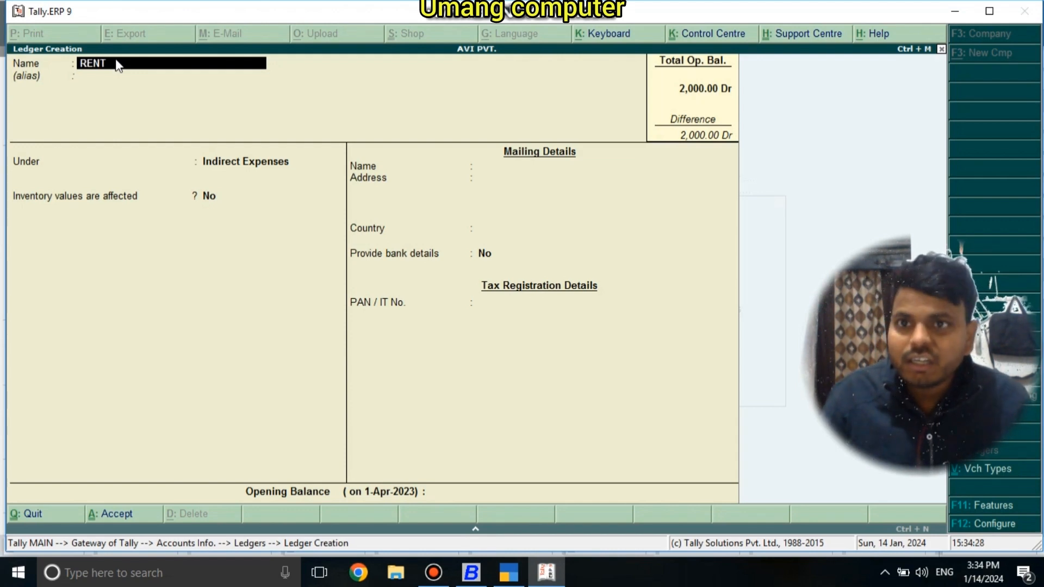
pyautogui.press('Return')
pyautogui.press('Return')
pyautogui.press('Return')
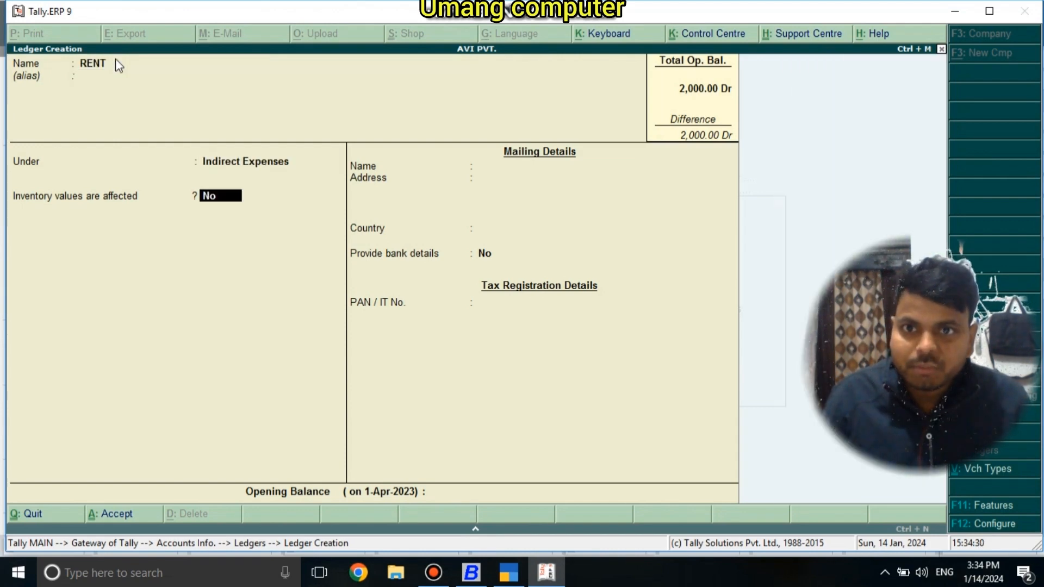
pyautogui.press('Return')
pyautogui.press('Return')
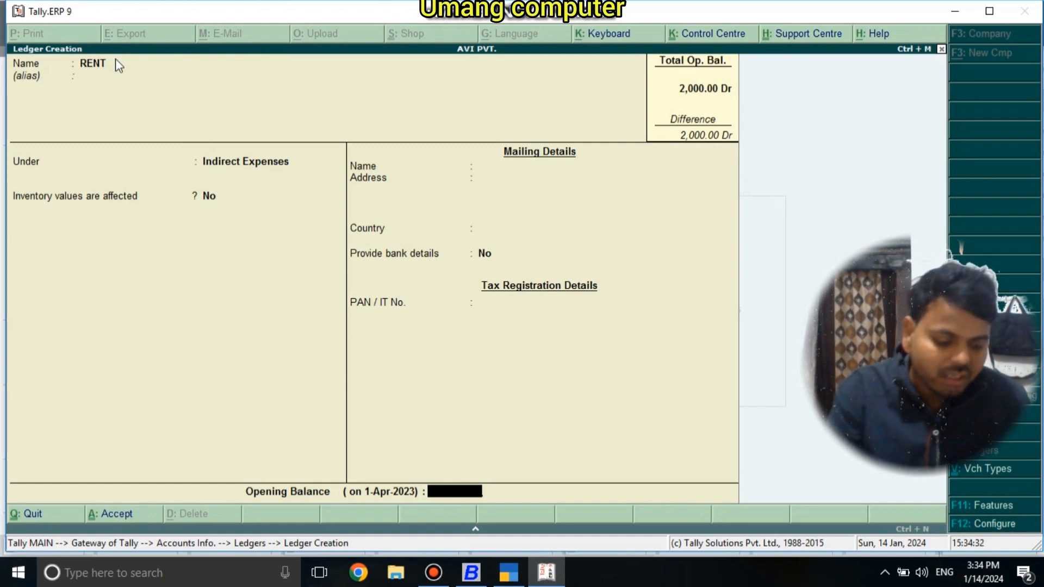
# Step: Enter a 200 Dr opening balance for the RENT ledger and accept its creation
pyautogui.write('200')
pyautogui.press('Return')
pyautogui.press('Return')
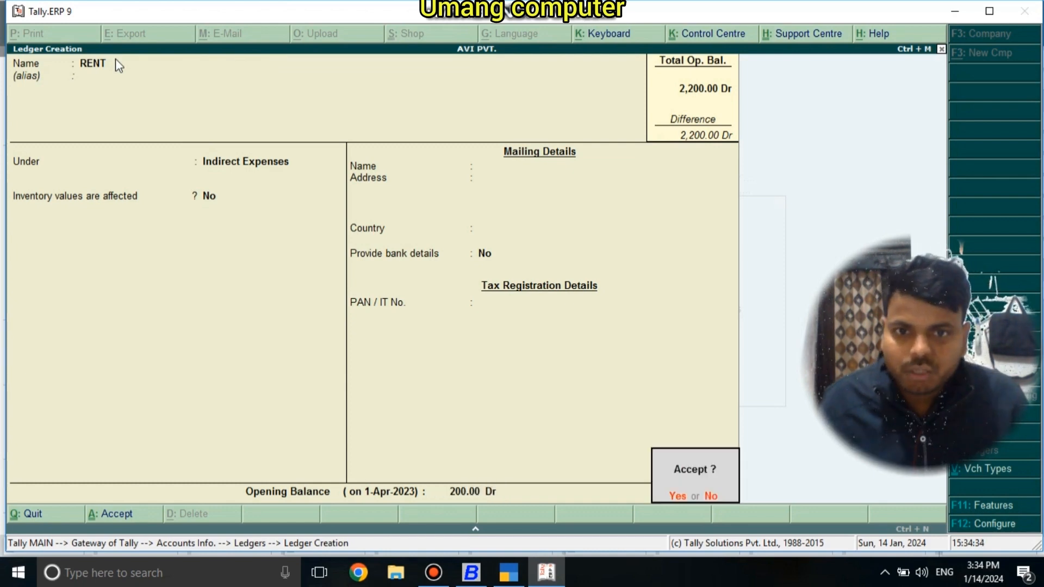
pyautogui.press('Return')
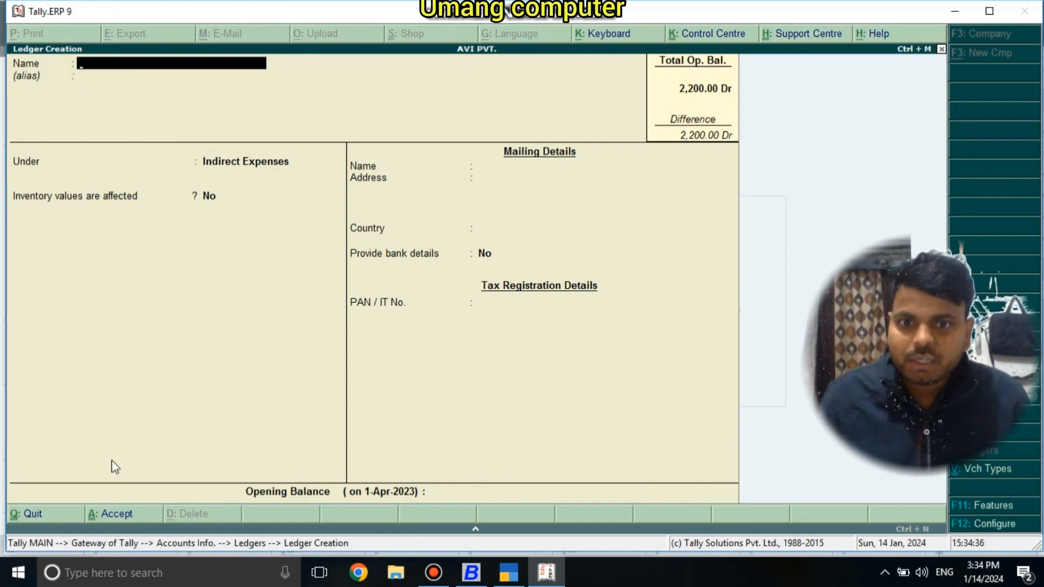
# Step: Switch to Busy, leave the blank account form and open the RANT account for modification
pyautogui.click(471, 572)
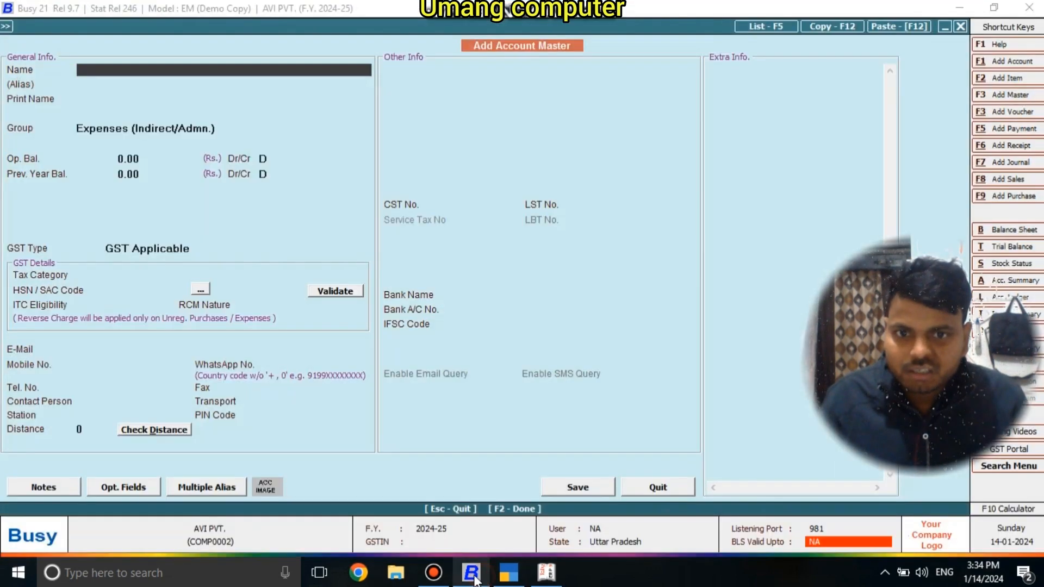
pyautogui.press('Escape')
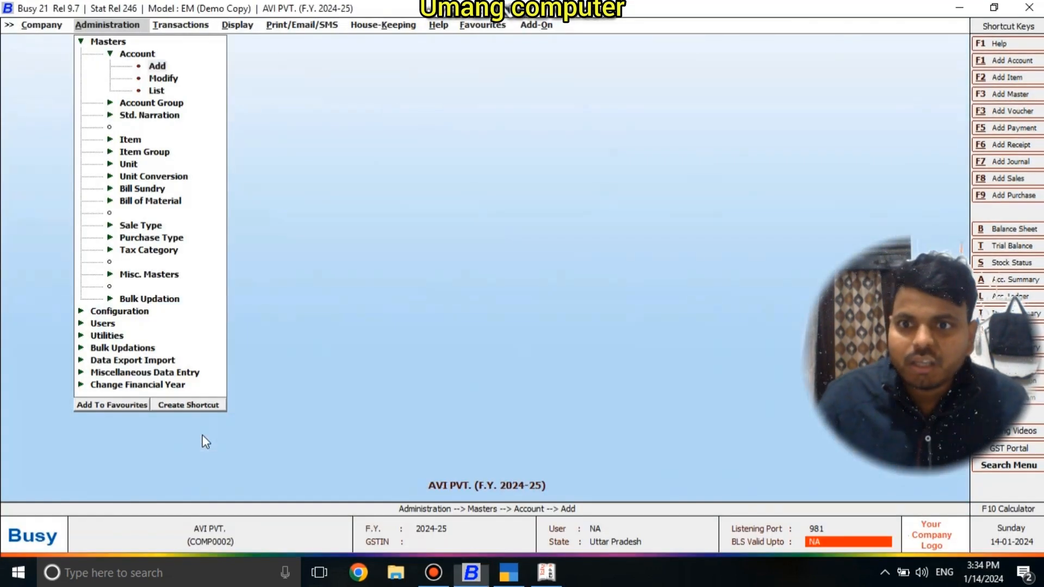
pyautogui.doubleClick(162, 79)
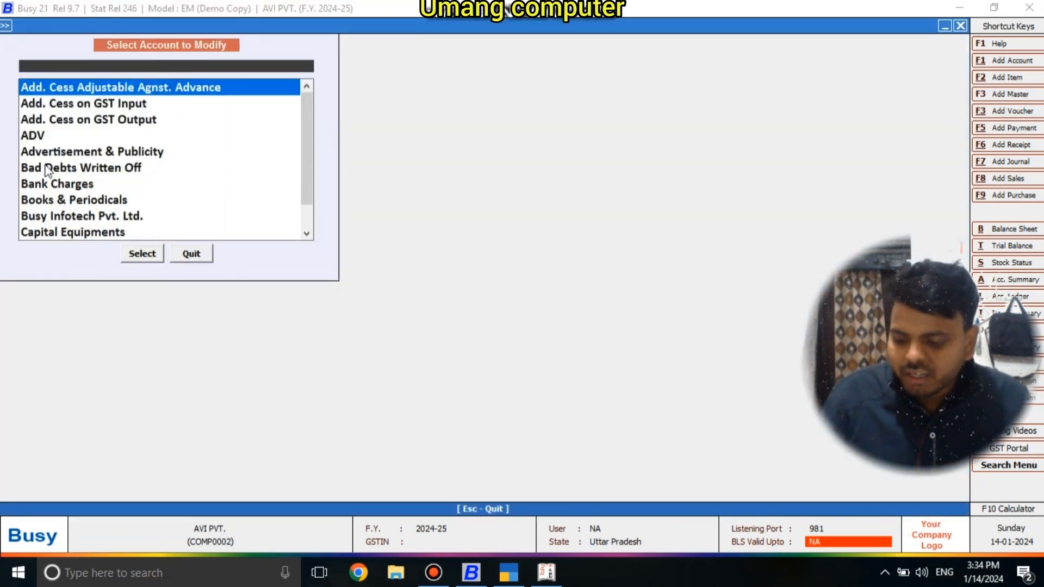
pyautogui.write('RANT')
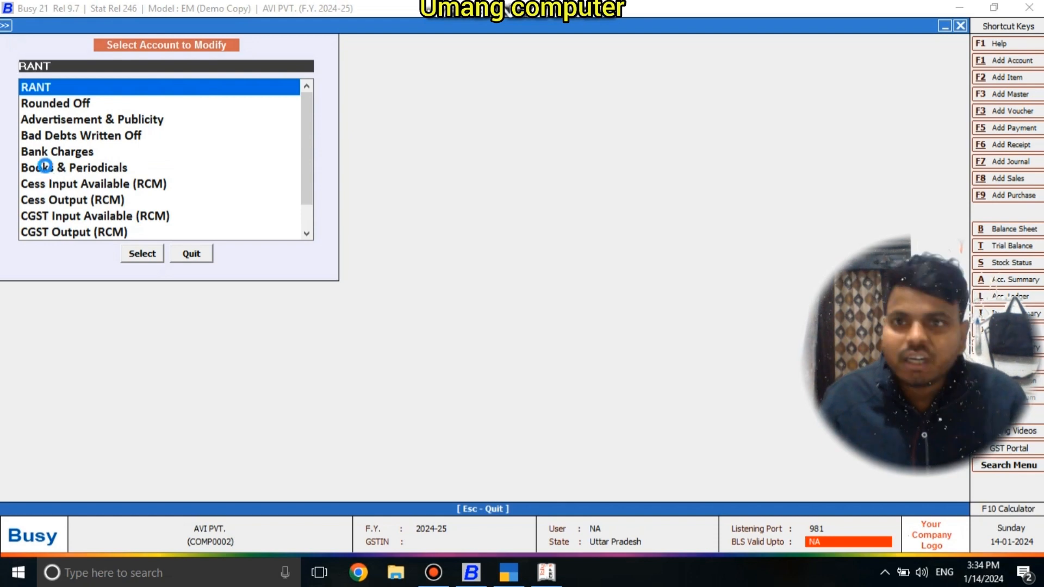
pyautogui.press('Return')
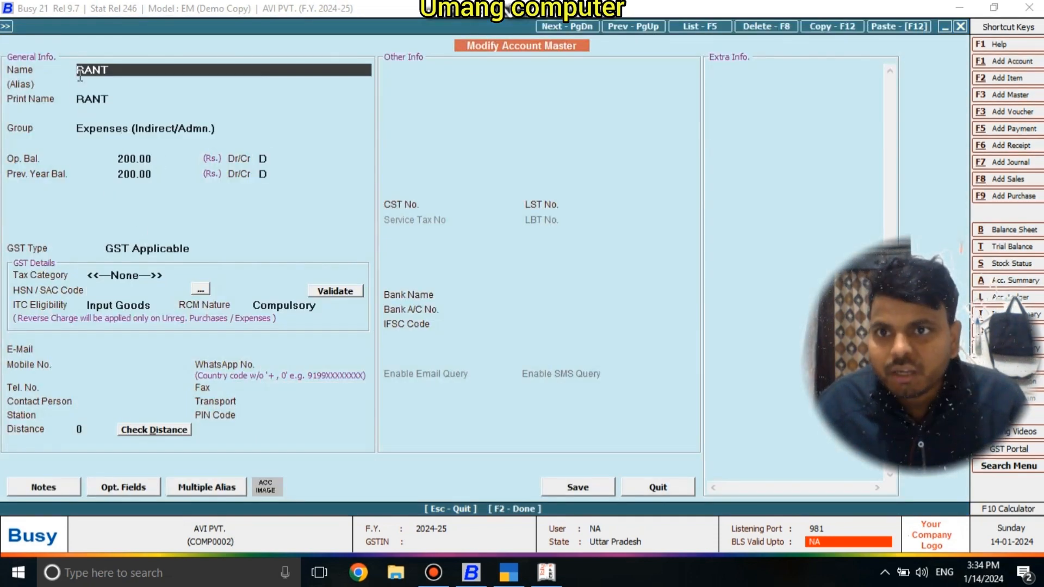
# Step: Correct the account name from RANT to RENT, save it and leave account modification
pyautogui.click(92, 65)
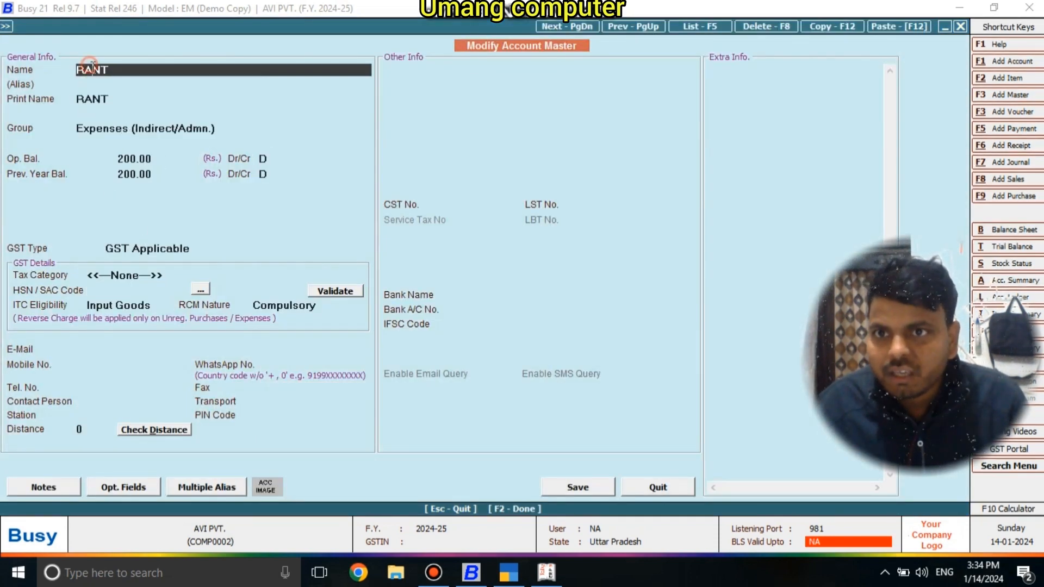
pyautogui.press('BackSpace')
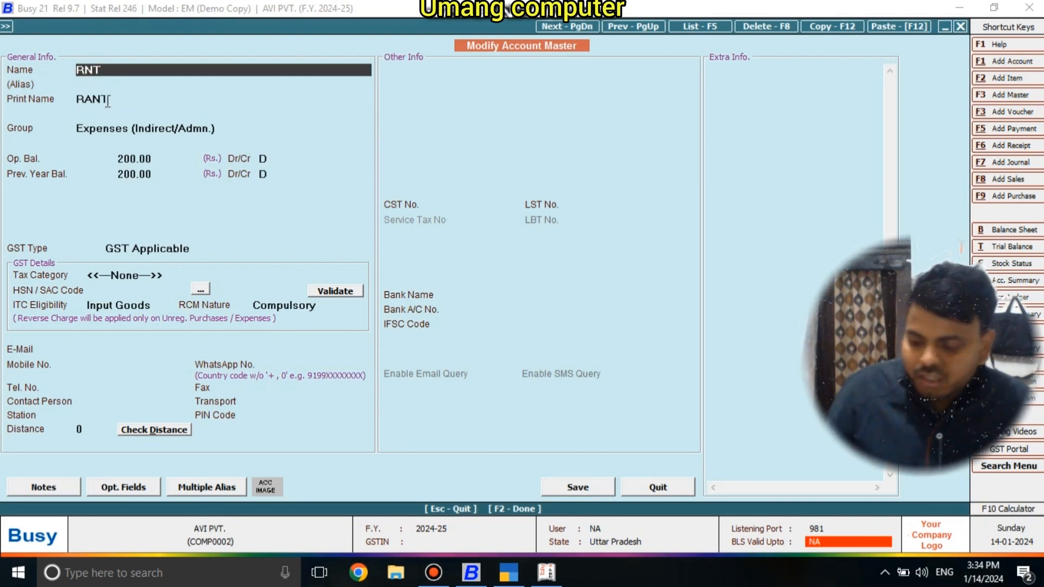
pyautogui.write('E')
pyautogui.press('Return')
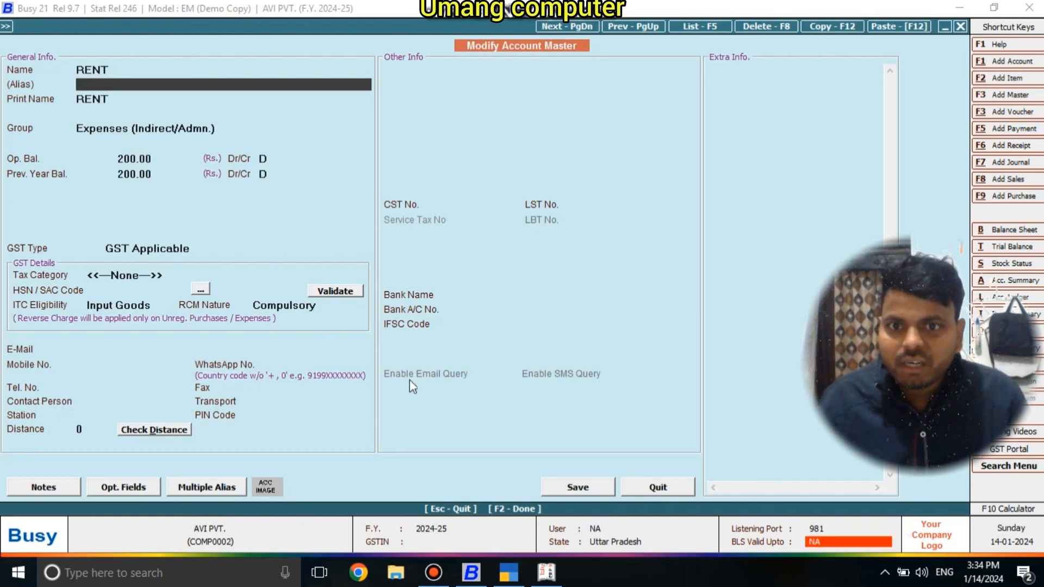
pyautogui.click(581, 486)
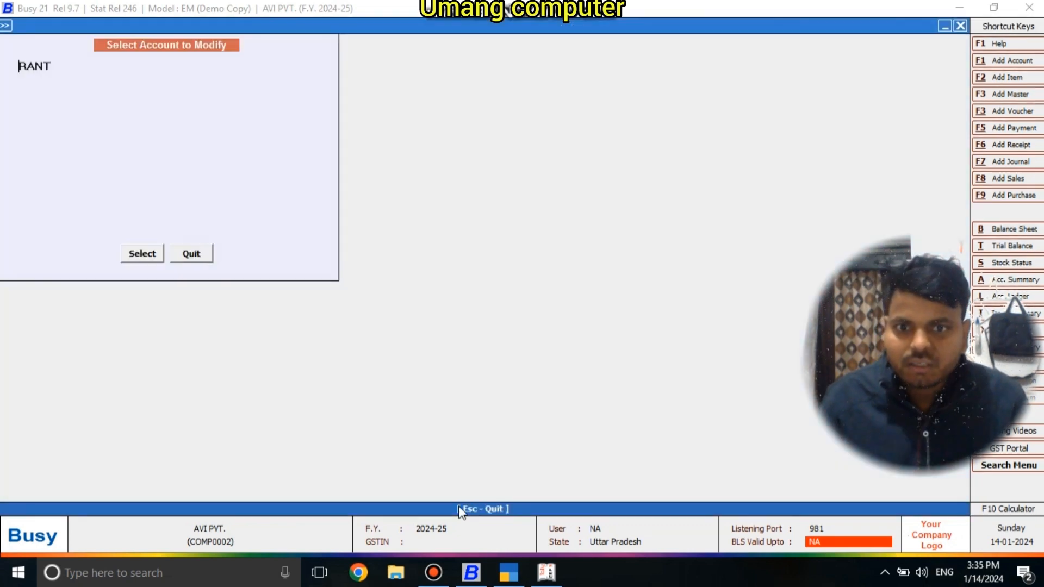
pyautogui.press('Escape')
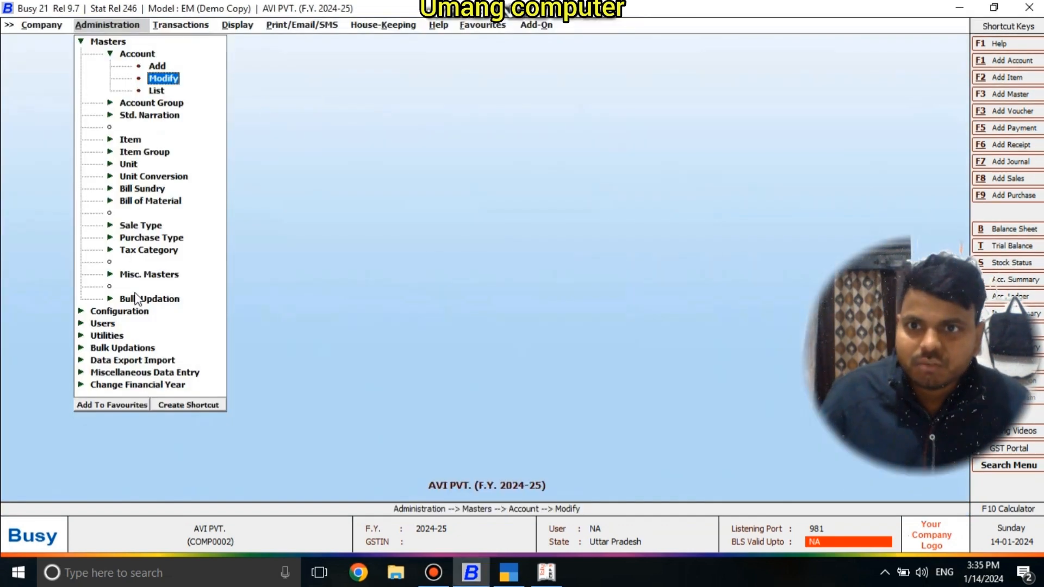
# Step: Start a new account named CAPITAL without an alias and assign it to the Capital Account group
pyautogui.click(158, 68)
pyautogui.click(162, 69)
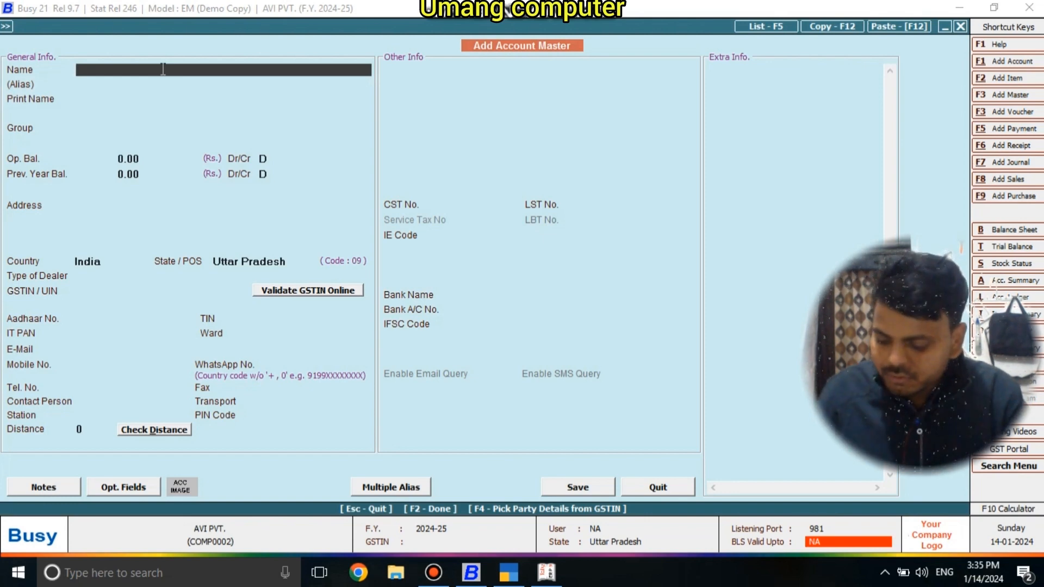
pyautogui.write('CAPI')
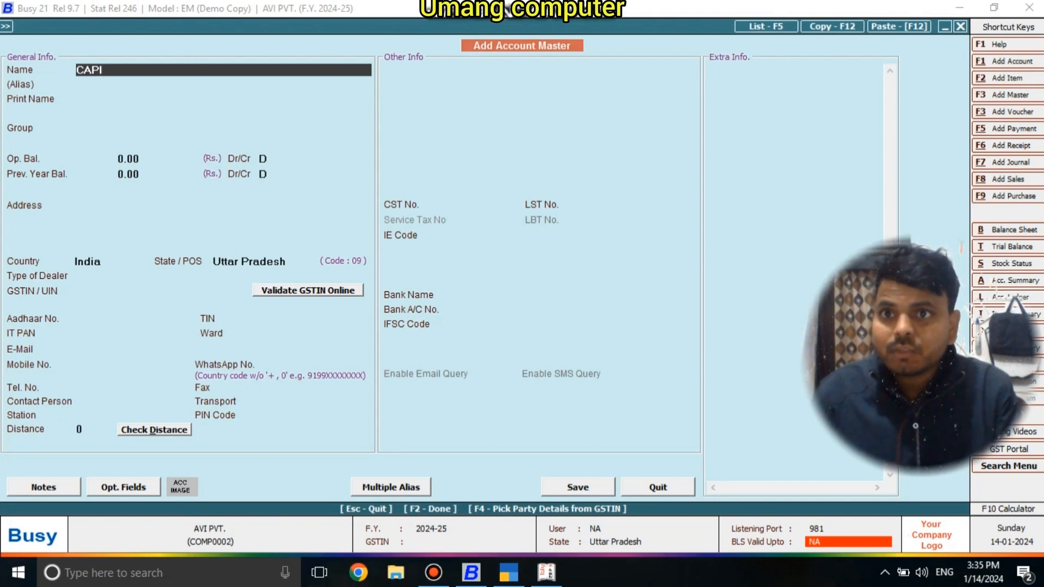
pyautogui.write('T')
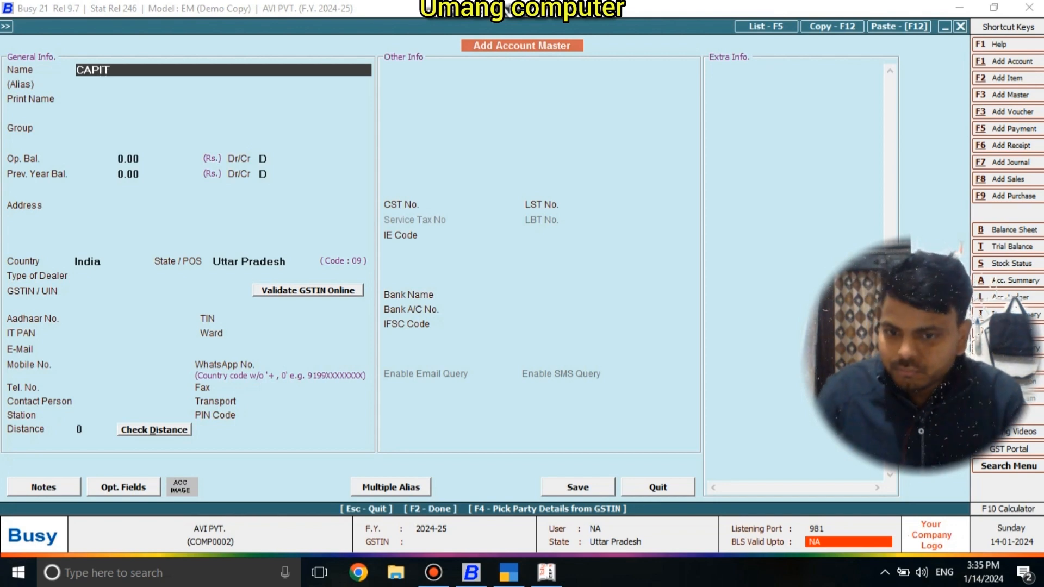
pyautogui.write('AL')
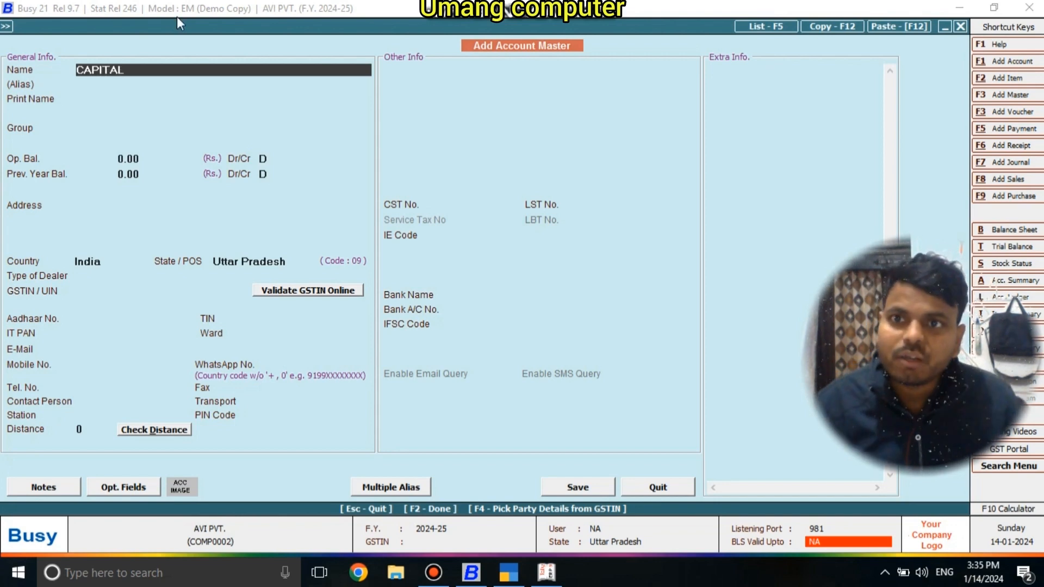
pyautogui.press('Return')
pyautogui.press('Return')
pyautogui.press('Return')
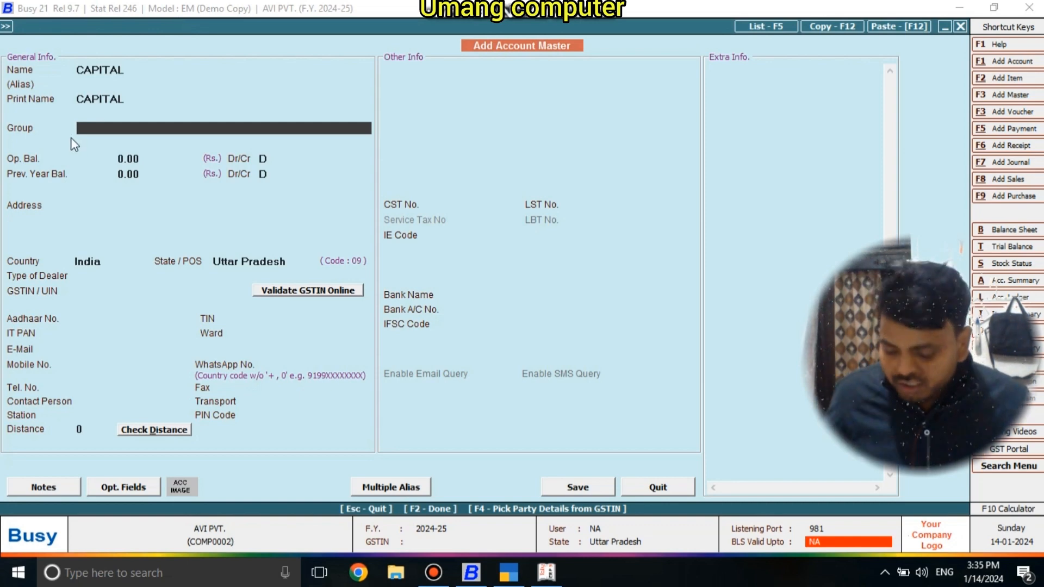
pyautogui.press('space')
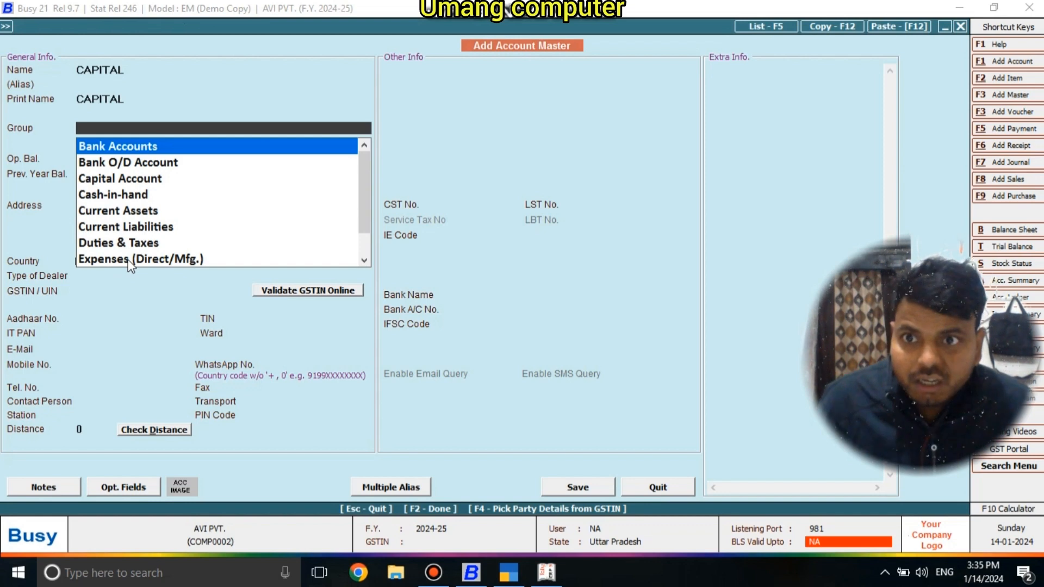
pyautogui.click(107, 182)
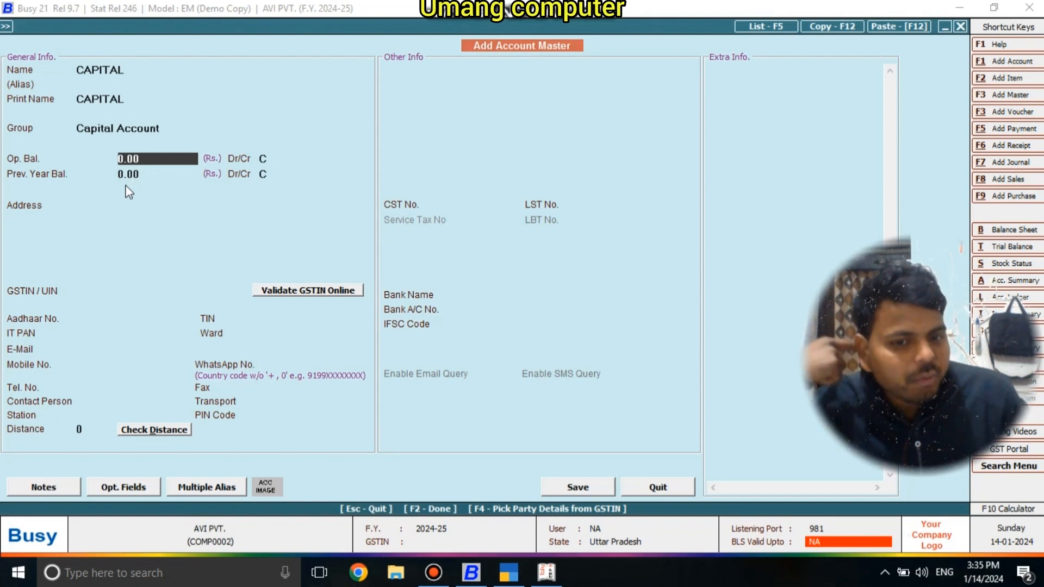
# Step: Set the CAPITAL account's opening balance to 5000 credit and accept the same previous year balance
pyautogui.write('5000')
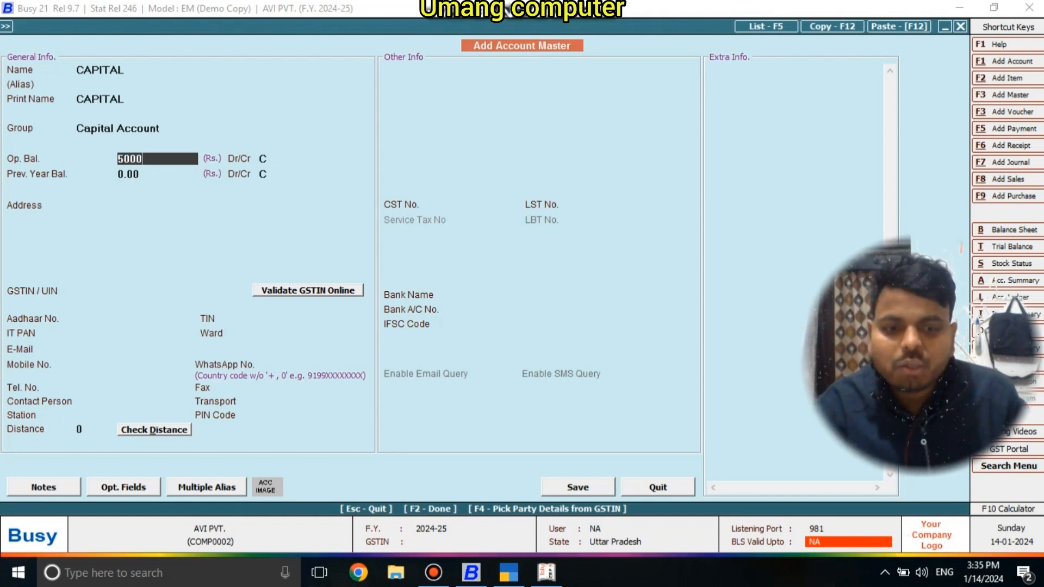
pyautogui.press('Return')
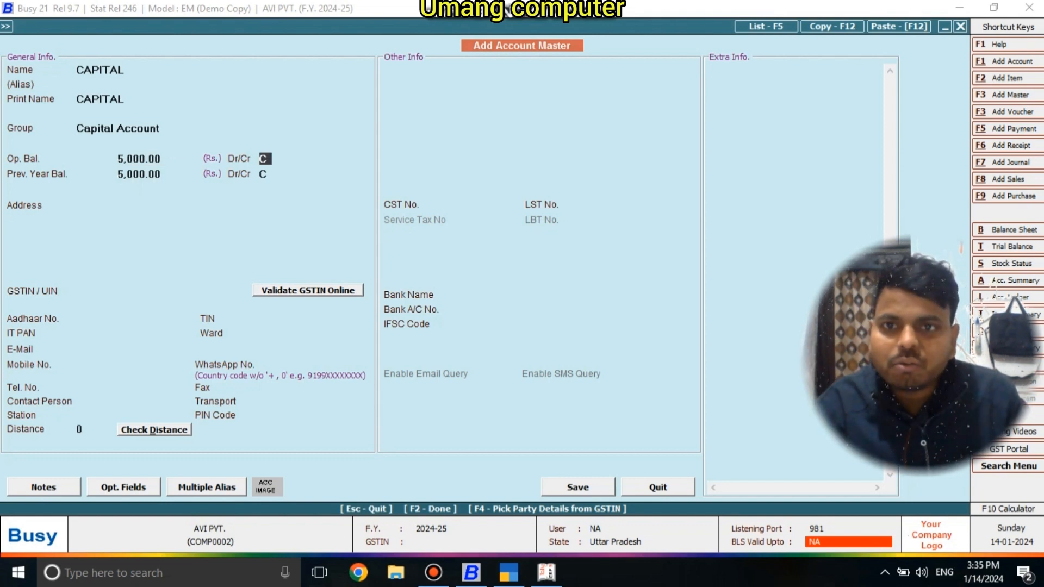
pyautogui.press('Return')
pyautogui.press('Return')
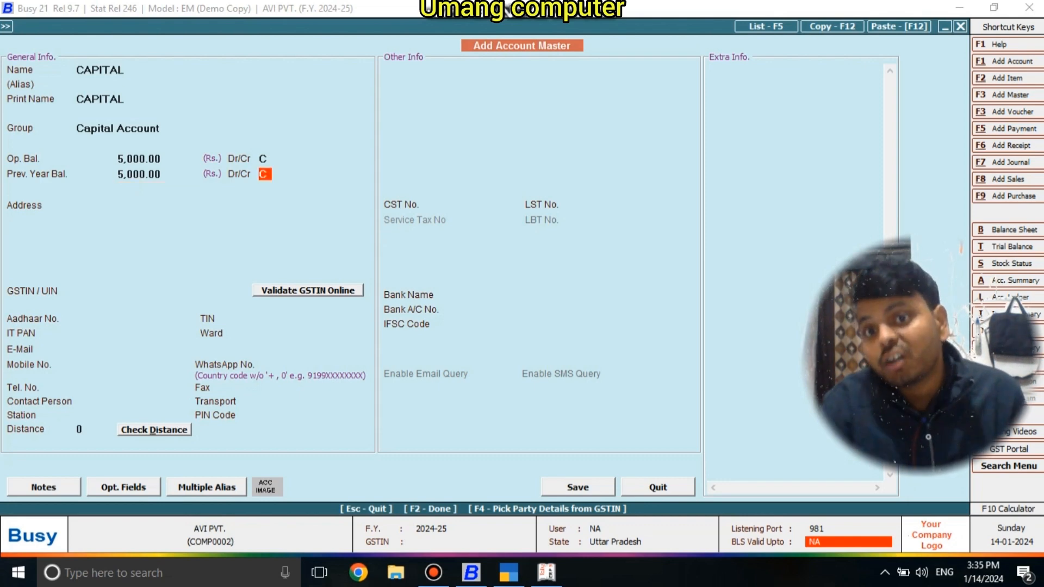
pyautogui.press('Return')
pyautogui.press('Return')
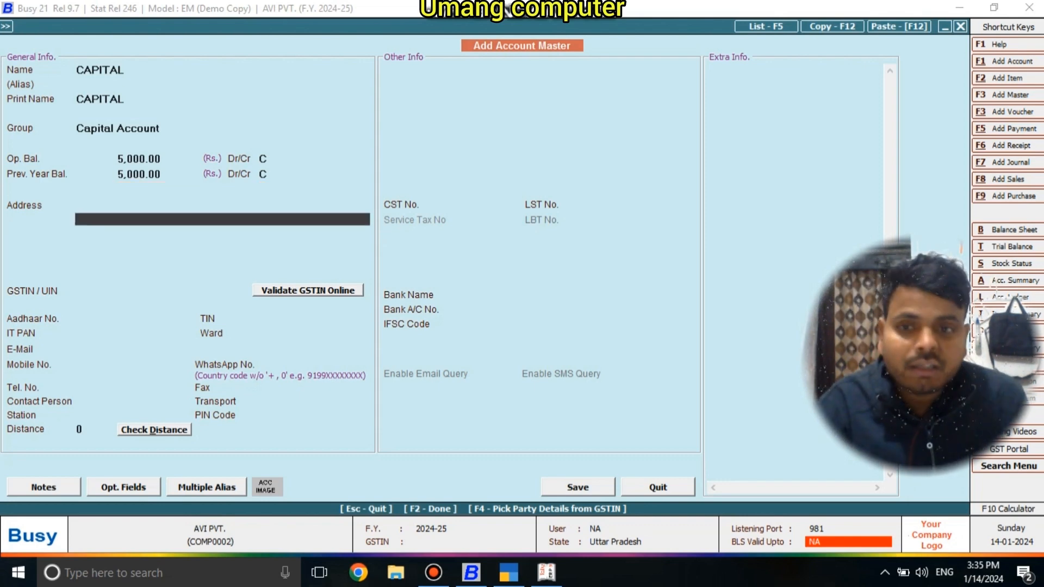
# Step: Leave the CAPITAL account's address, tax and contact details blank and save the account
pyautogui.press('Return')
pyautogui.press('Return')
pyautogui.press('Return')
pyautogui.press('Return')
pyautogui.press('Return')
pyautogui.press('Return')
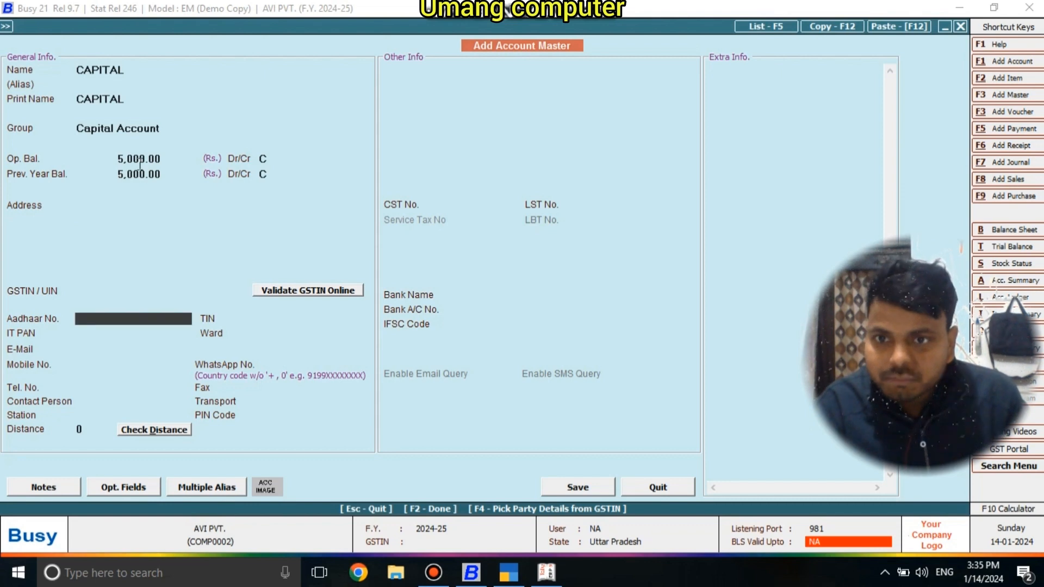
pyautogui.press('Return')
pyautogui.press('Return')
pyautogui.press('Return')
pyautogui.press('Return')
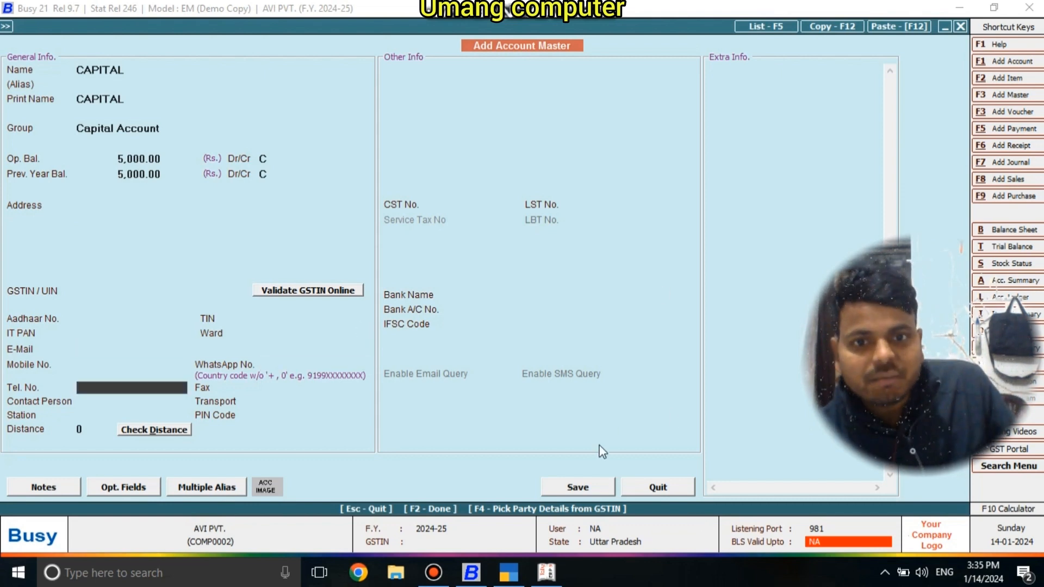
pyautogui.click(576, 485)
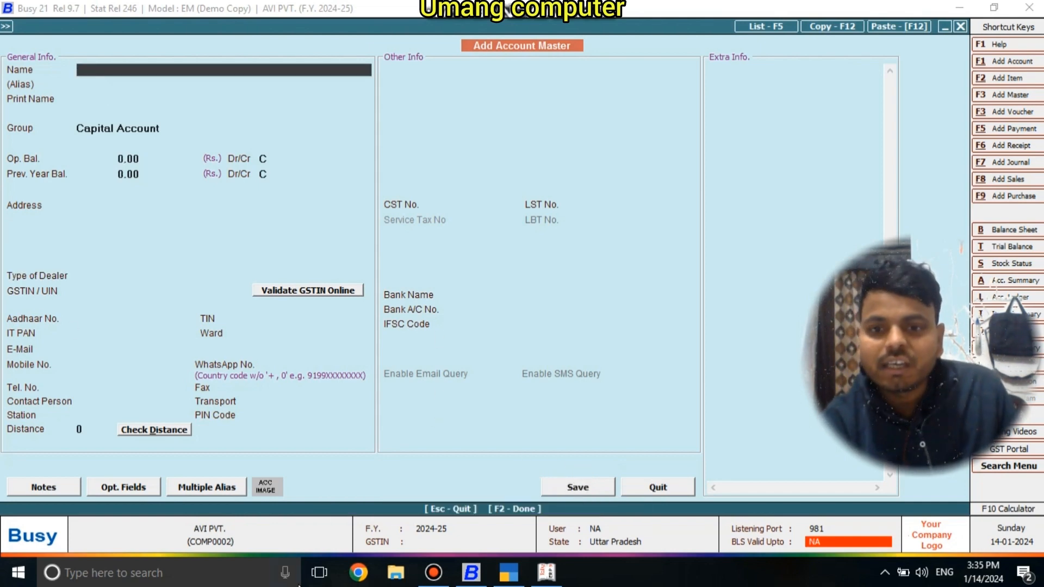
# Step: Switch to TallyPrime and start a ledger named CAPITEL without an alias under the Capital Account group
pyautogui.click(500, 577)
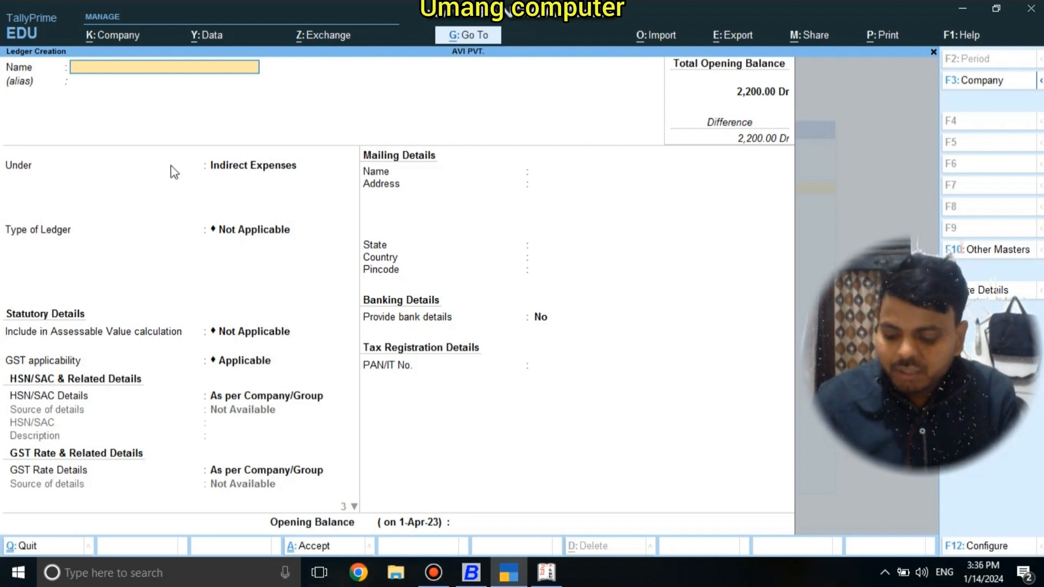
pyautogui.write('CAPI')
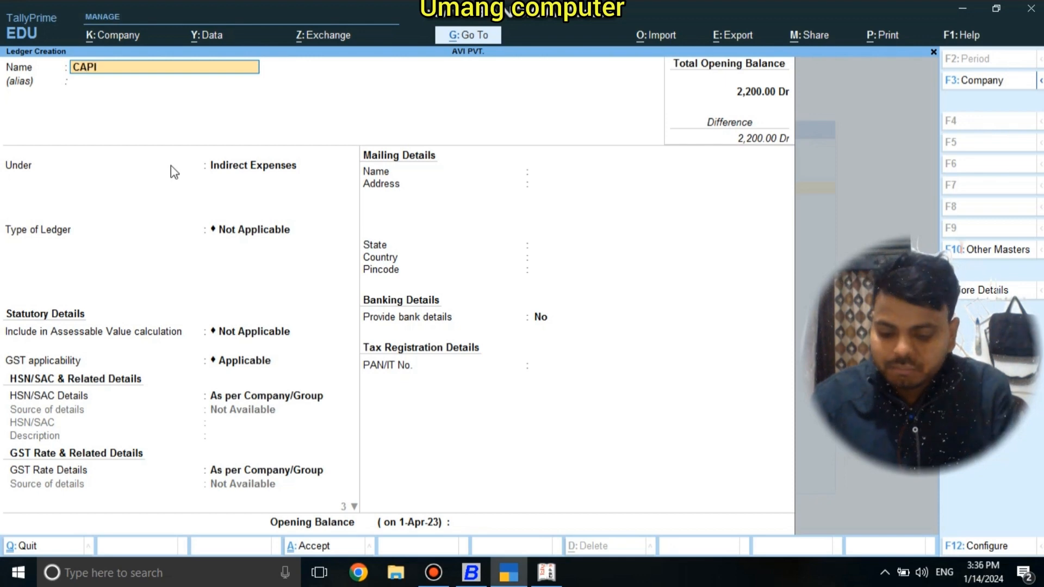
pyautogui.write('TE')
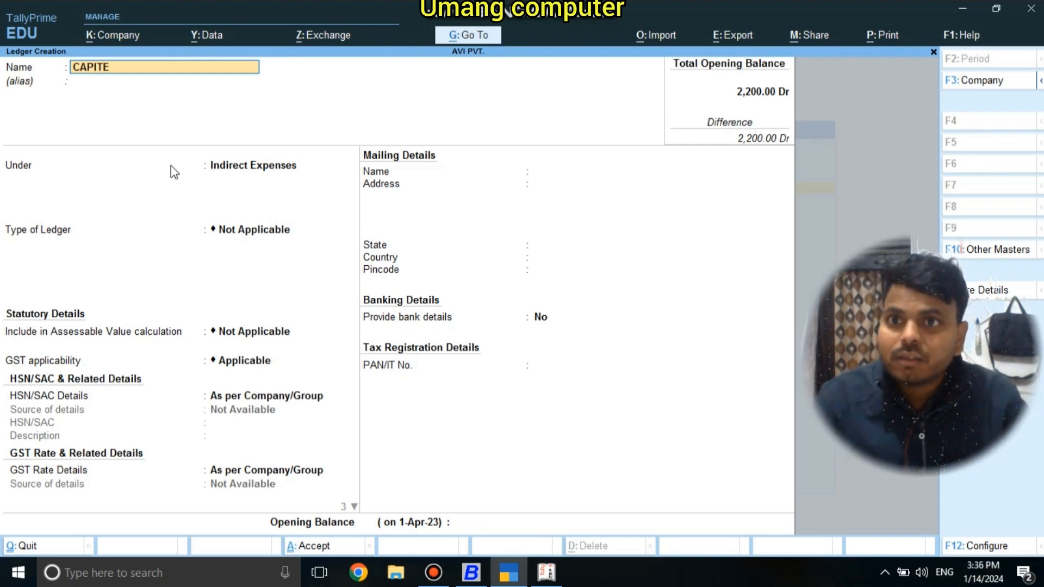
pyautogui.write('L')
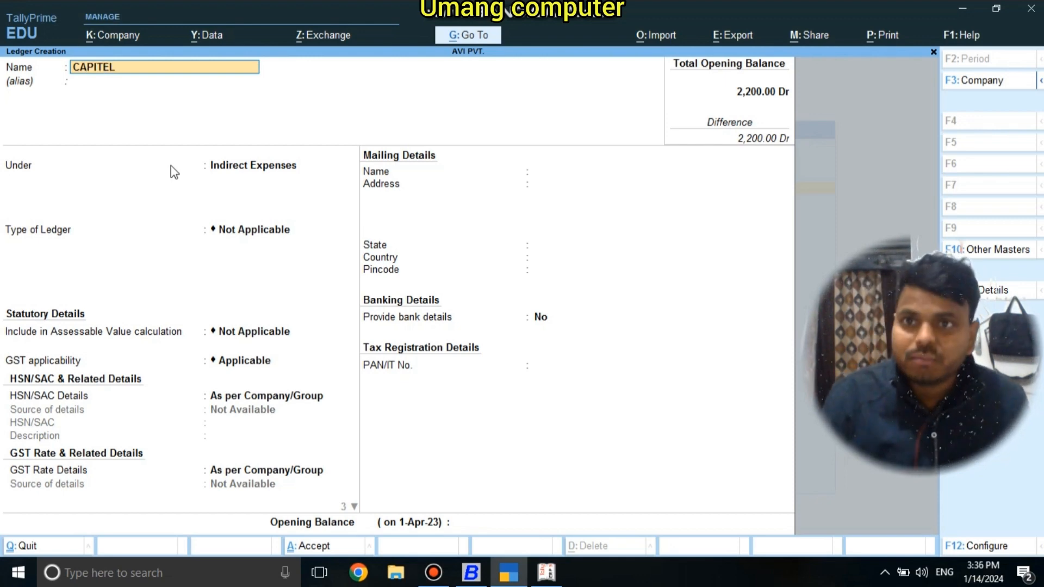
pyautogui.press('Return')
pyautogui.press('Return')
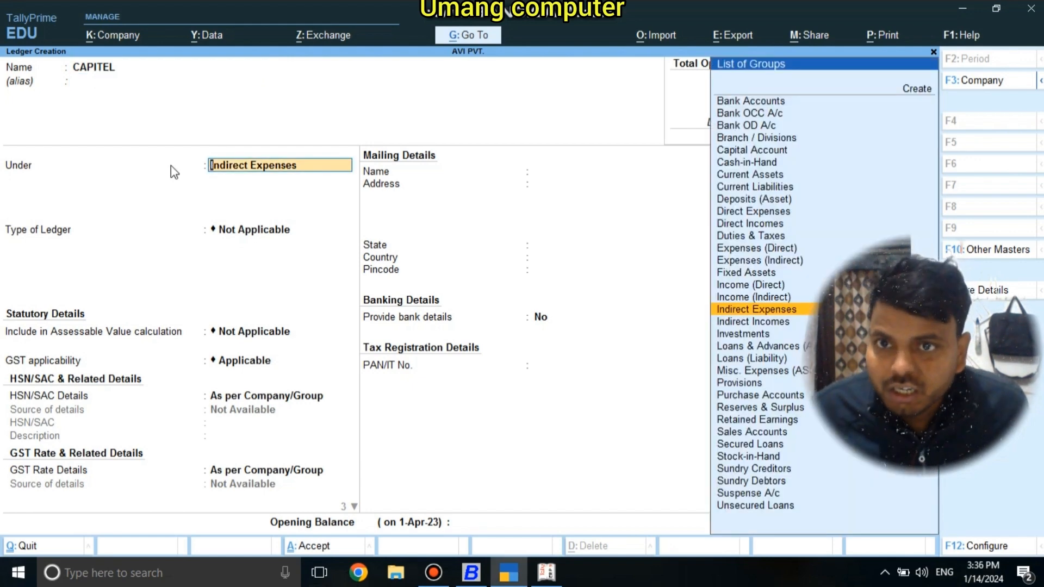
pyautogui.write('C')
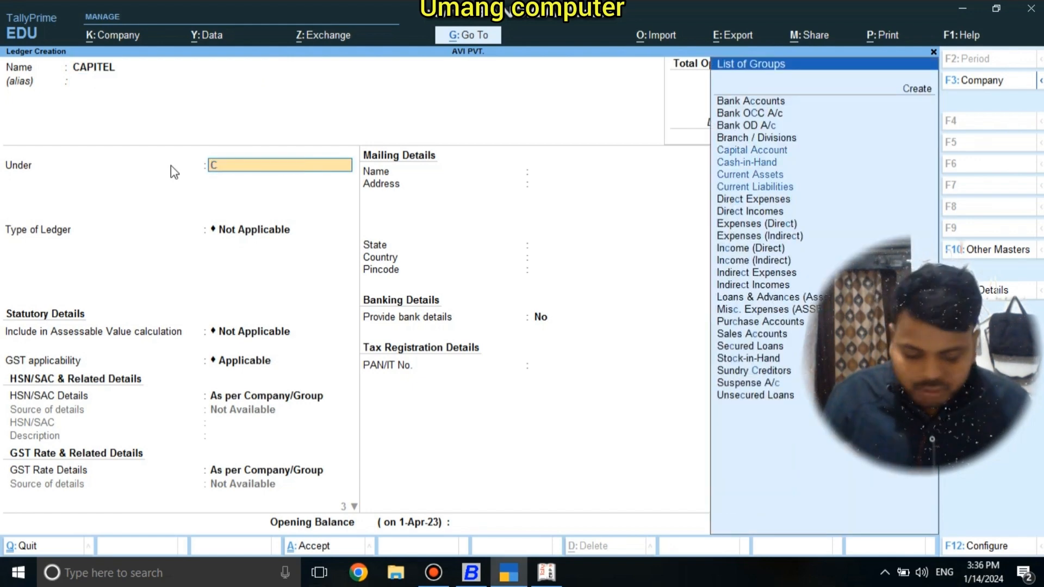
pyautogui.press('Down')
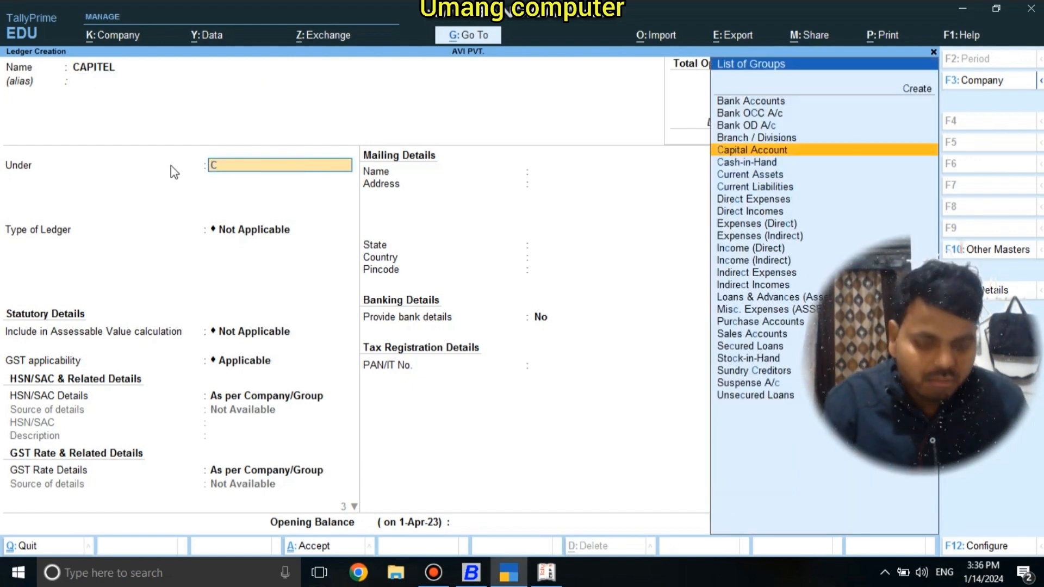
pyautogui.press('Return')
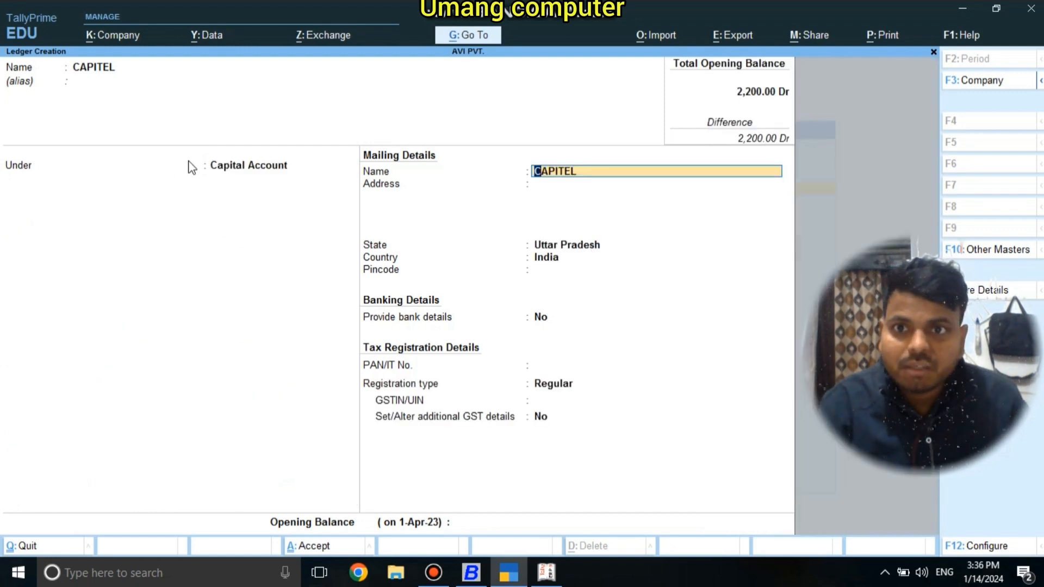
# Step: Keep the default mailing, banking and tax details, set the CAPITEL ledger's opening balance to 5000 credit and save it
pyautogui.press('Return')
pyautogui.press('Return')
pyautogui.press('Return')
pyautogui.press('Return')
pyautogui.press('Return')
pyautogui.press('Return')
pyautogui.press('Return')
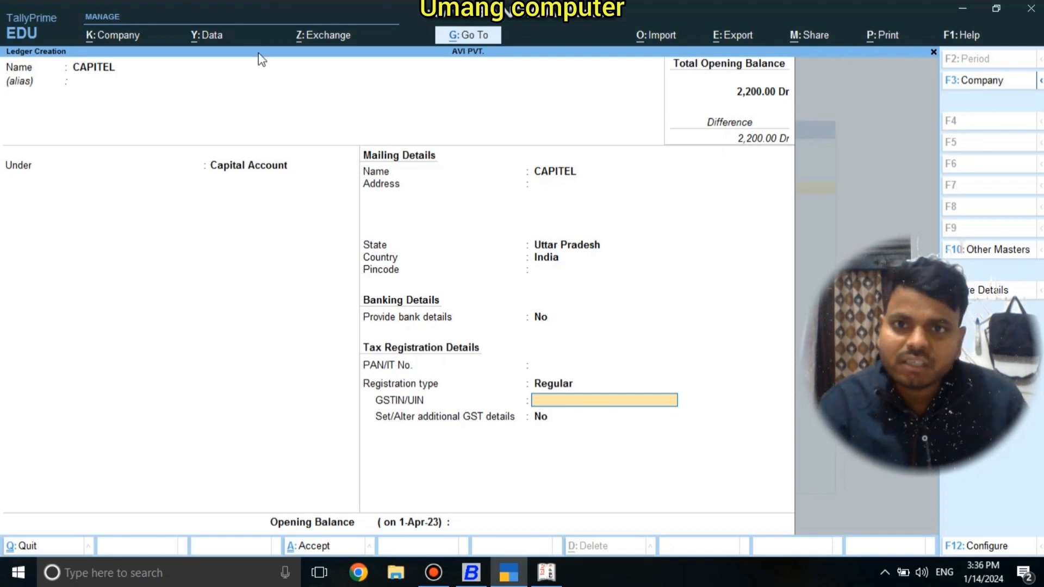
pyautogui.press('Return')
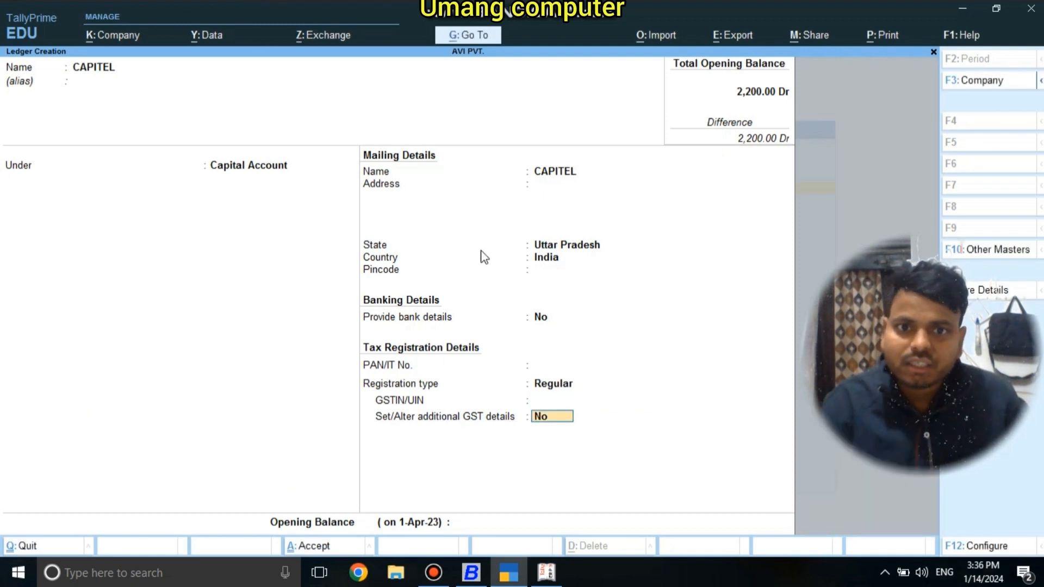
pyautogui.press('Return')
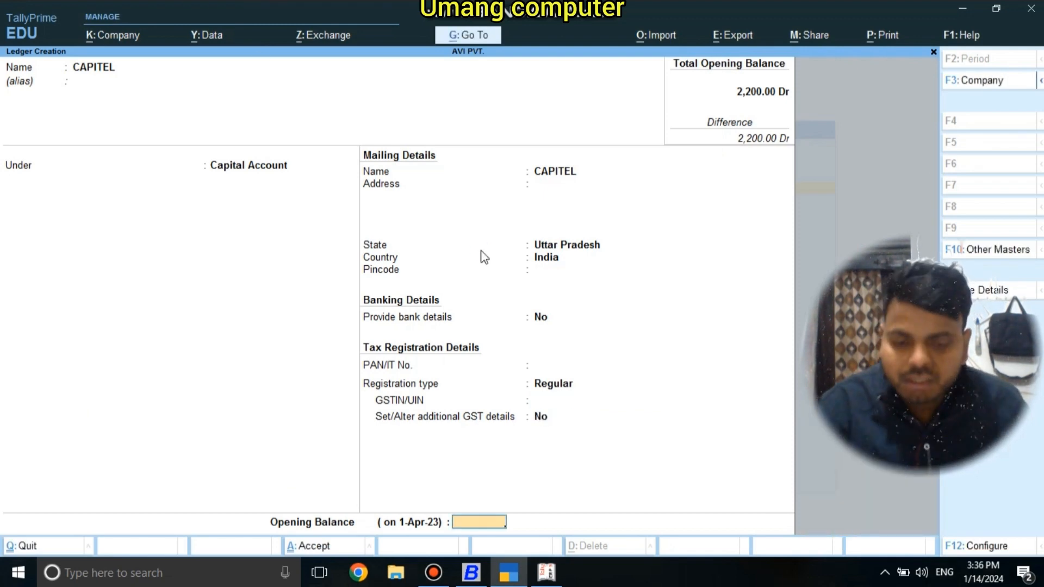
pyautogui.write('5000')
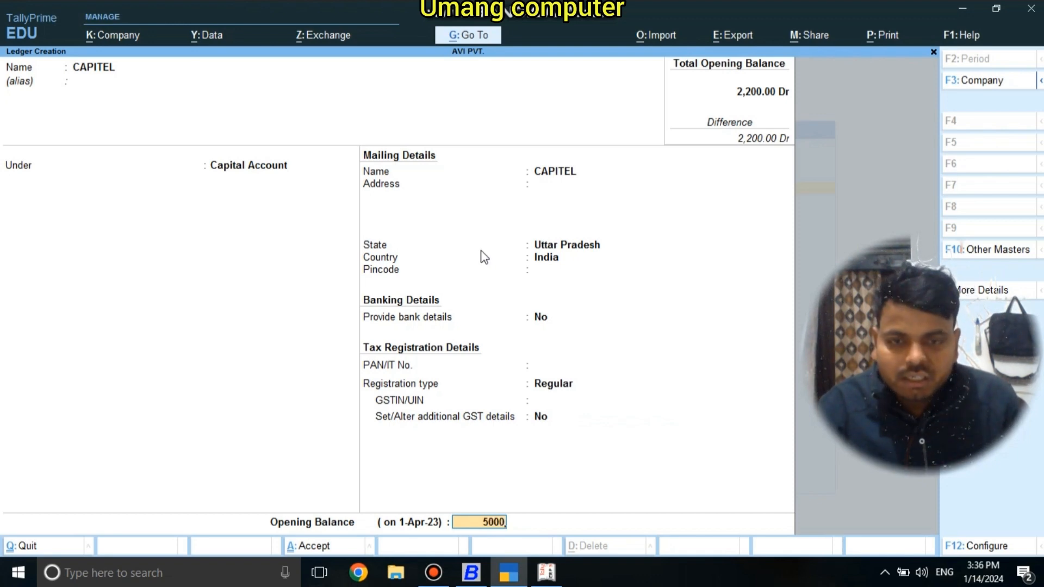
pyautogui.press('Return')
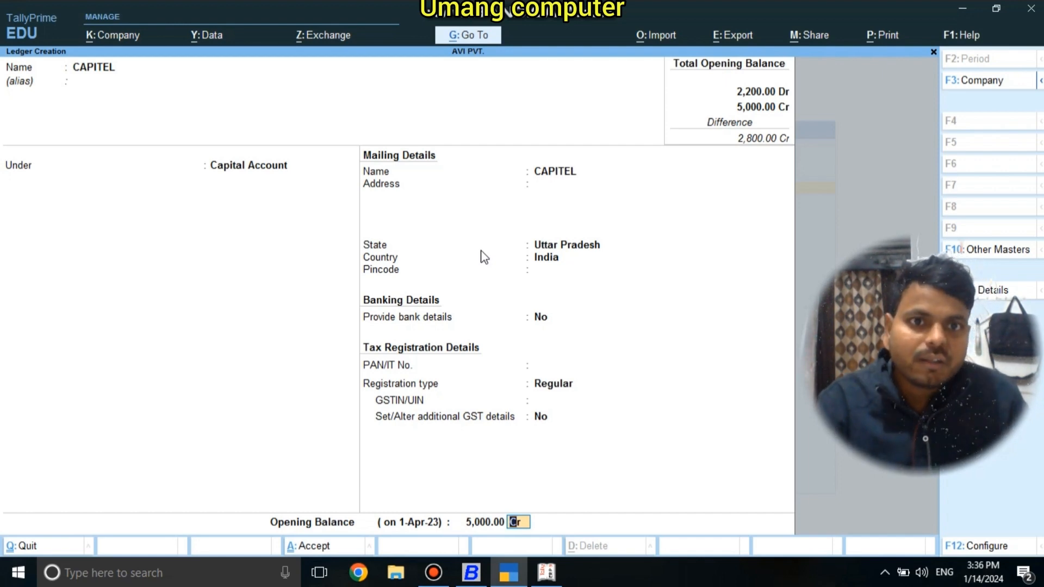
pyautogui.press('Return')
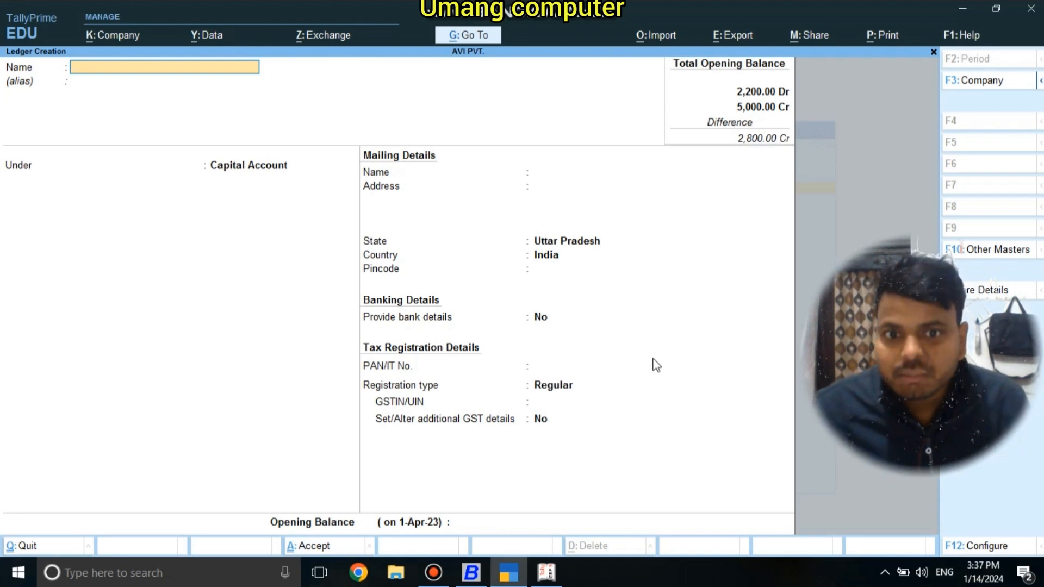
# Step: Switch to Tally.ERP 9 and start a ledger named CAPITEL without an alias under the Capital Account group
pyautogui.click(547, 572)
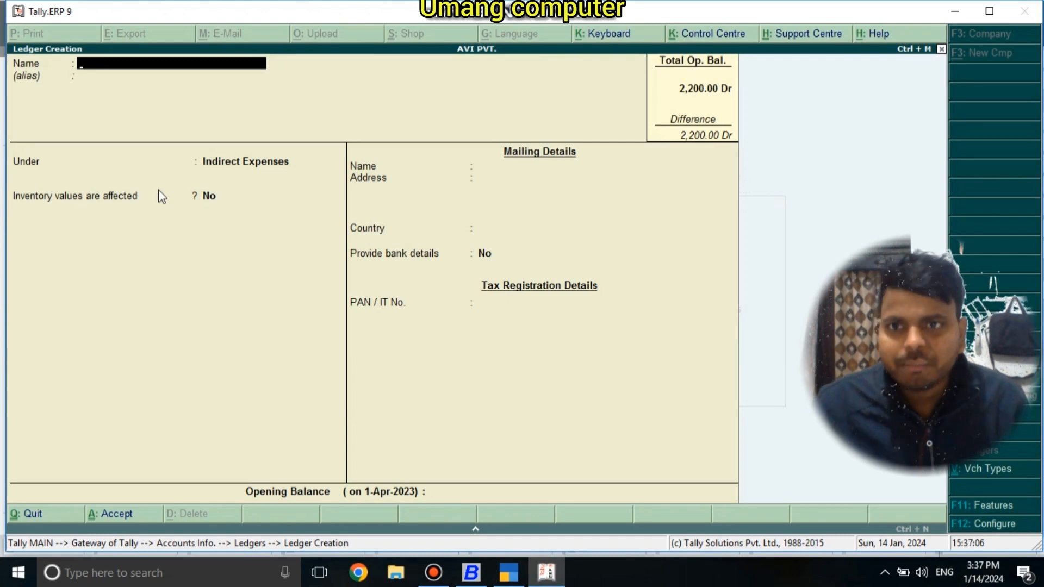
pyautogui.write('CAPIT')
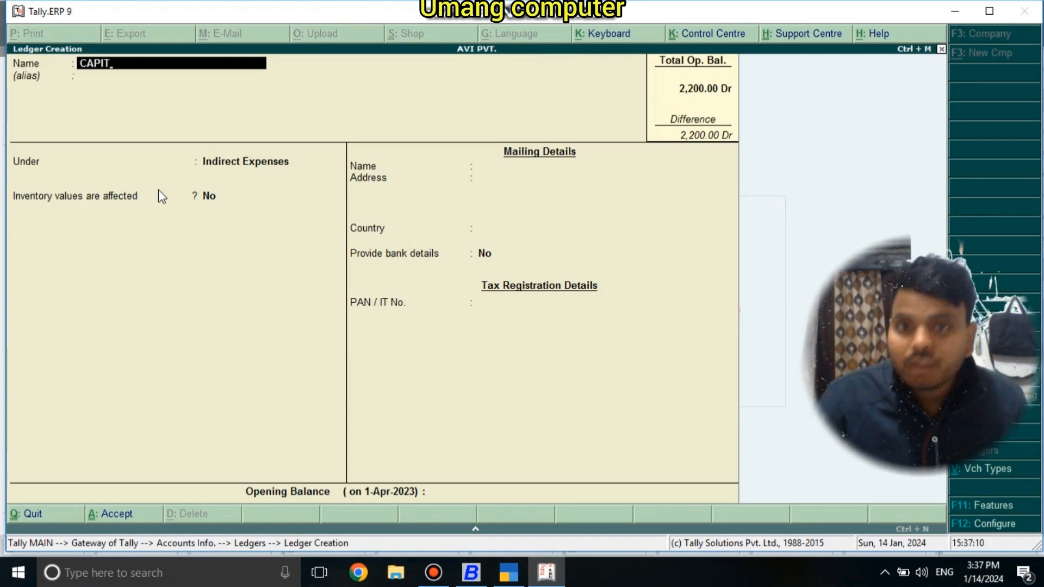
pyautogui.write('EL')
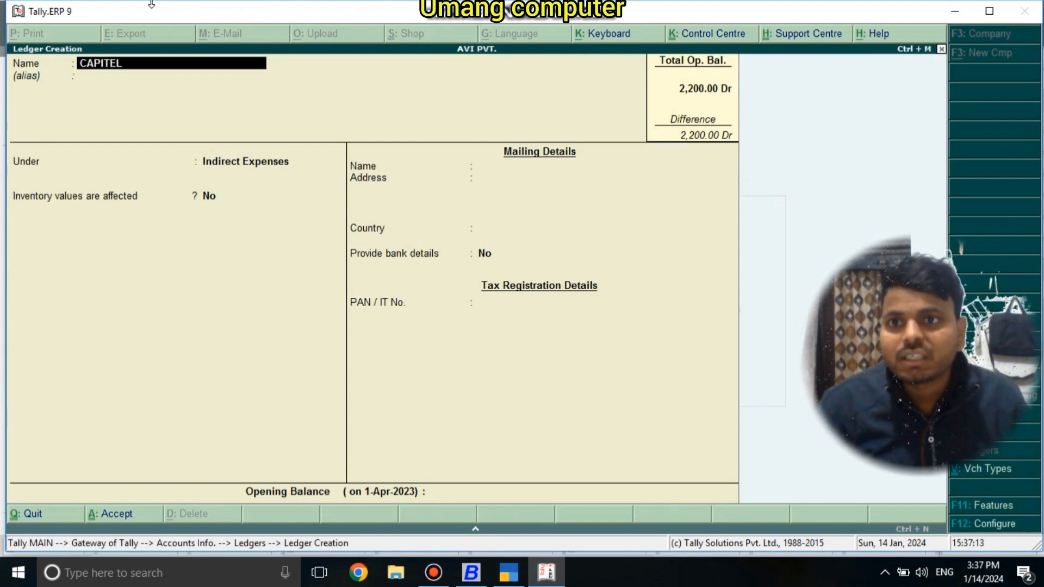
pyautogui.press('Return')
pyautogui.press('Return')
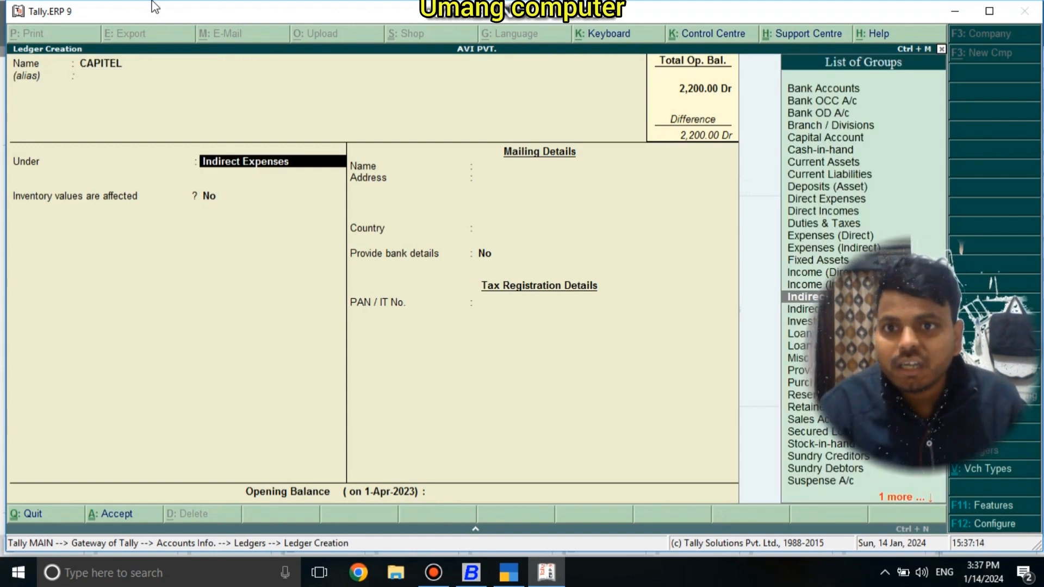
pyautogui.write('S')
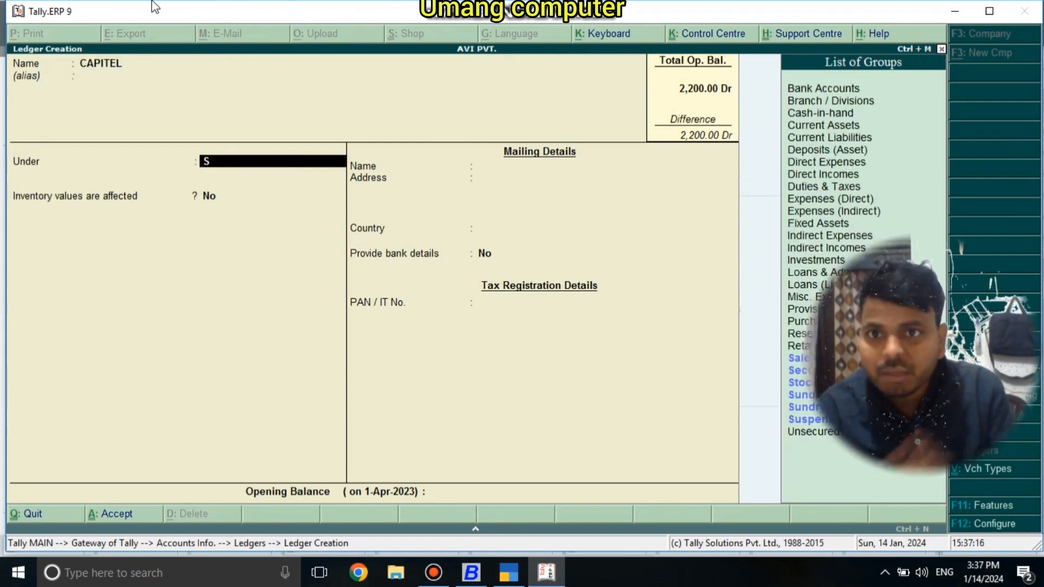
pyautogui.press('BackSpace')
pyautogui.write('C')
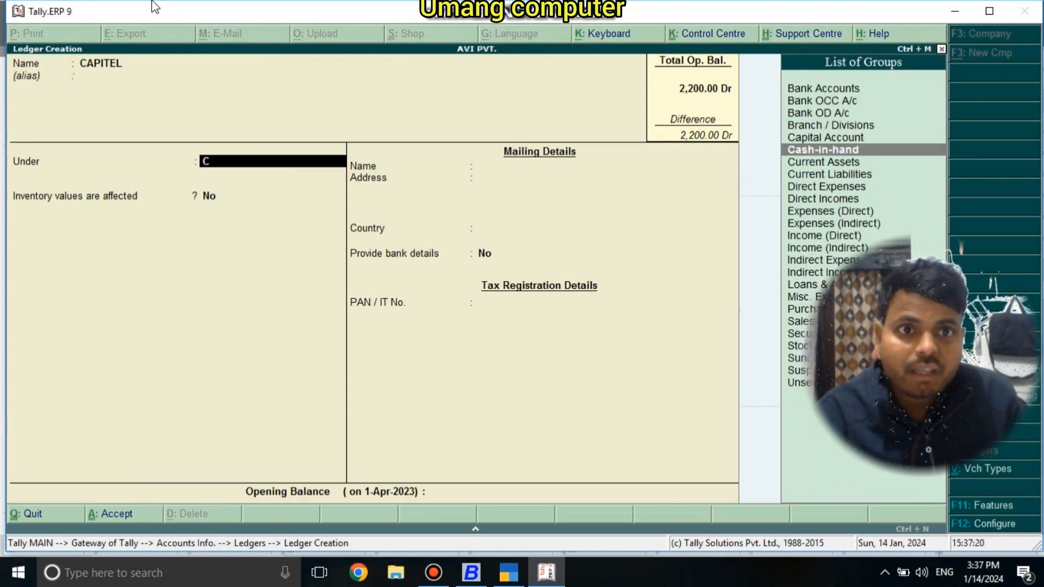
pyautogui.press('Return')
# Step: Keep the default ledger details, save CAPITEL with an opening balance of 5000 credit and leave ledger creation
pyautogui.press('Return')
pyautogui.press('Return')
pyautogui.press('Return')
pyautogui.press('Return')
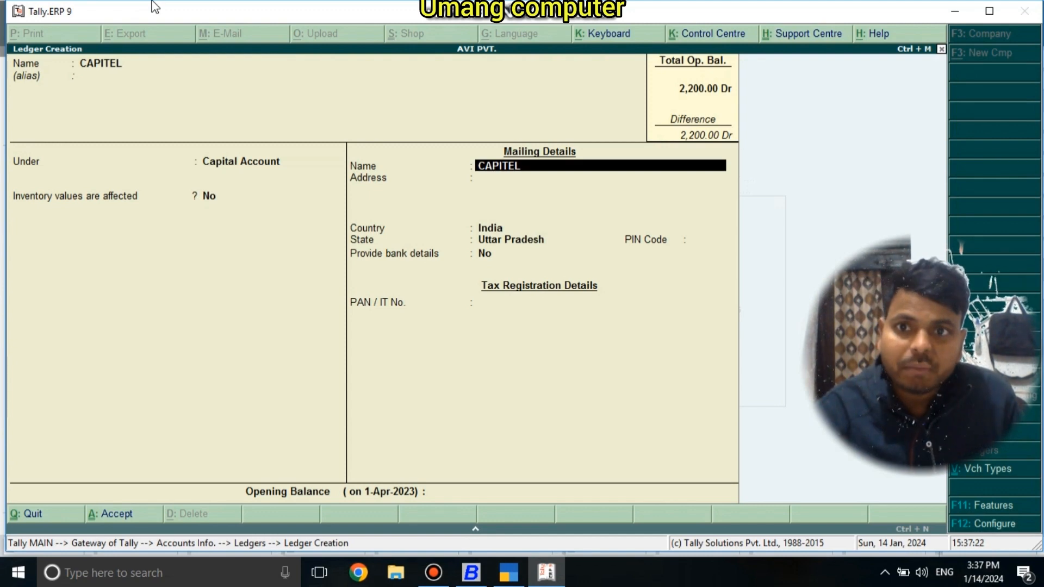
pyautogui.press('Return')
pyautogui.press('Return')
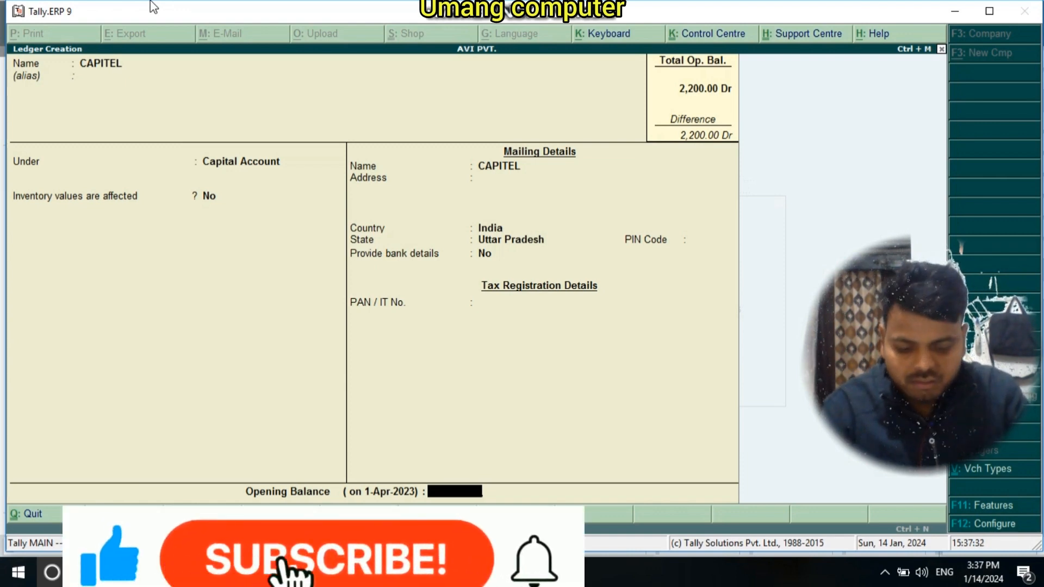
pyautogui.write('5,')
pyautogui.write('000')
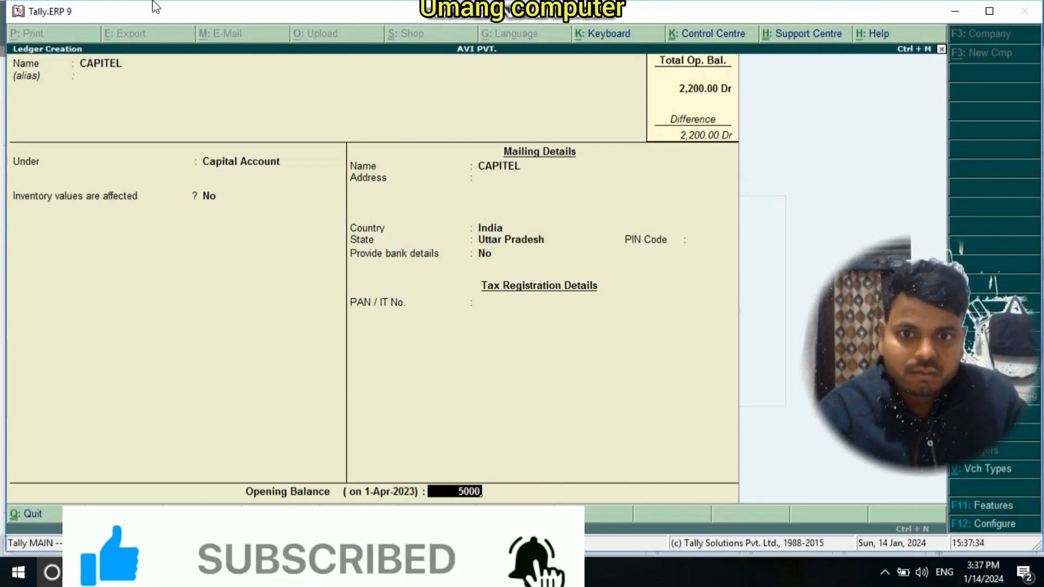
pyautogui.press('Return')
pyautogui.press('Return')
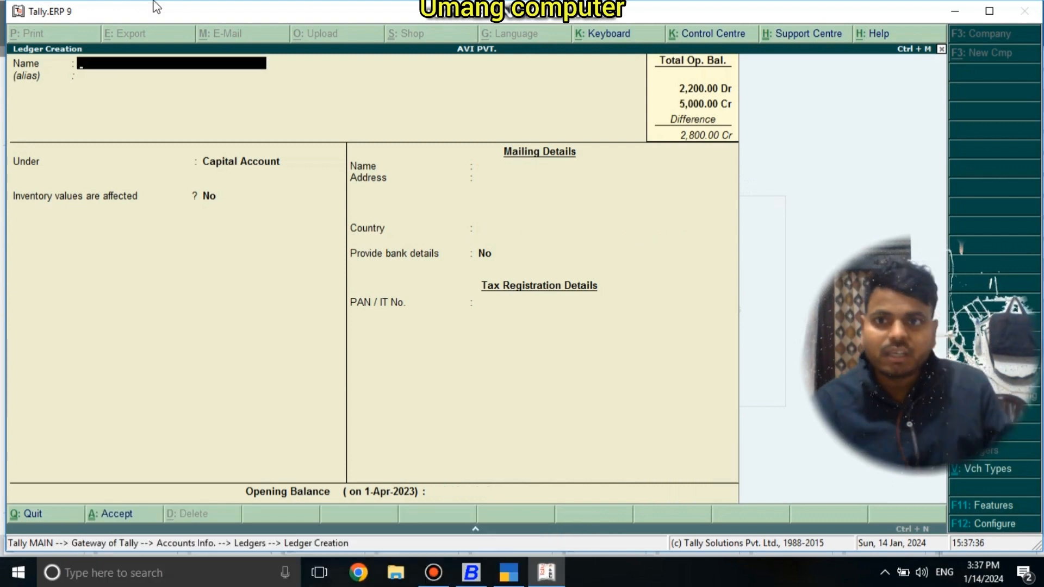
pyautogui.press('Escape')
pyautogui.press('Return')
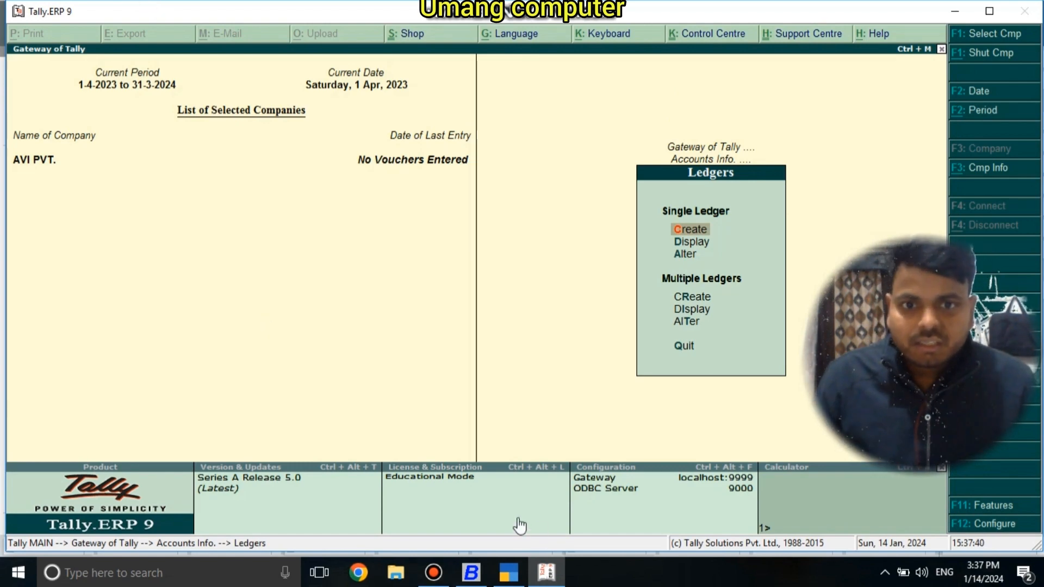
# Step: Switch to Busy, leave the blank account form and show the list of all accounts on screen without GST details
pyautogui.click(471, 572)
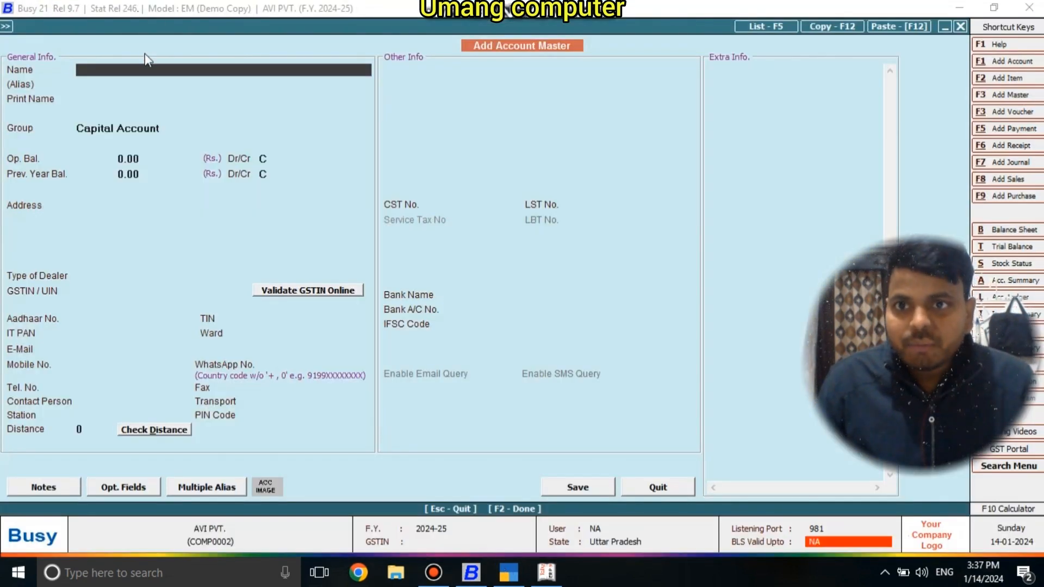
pyautogui.press('Escape')
pyautogui.click(163, 90)
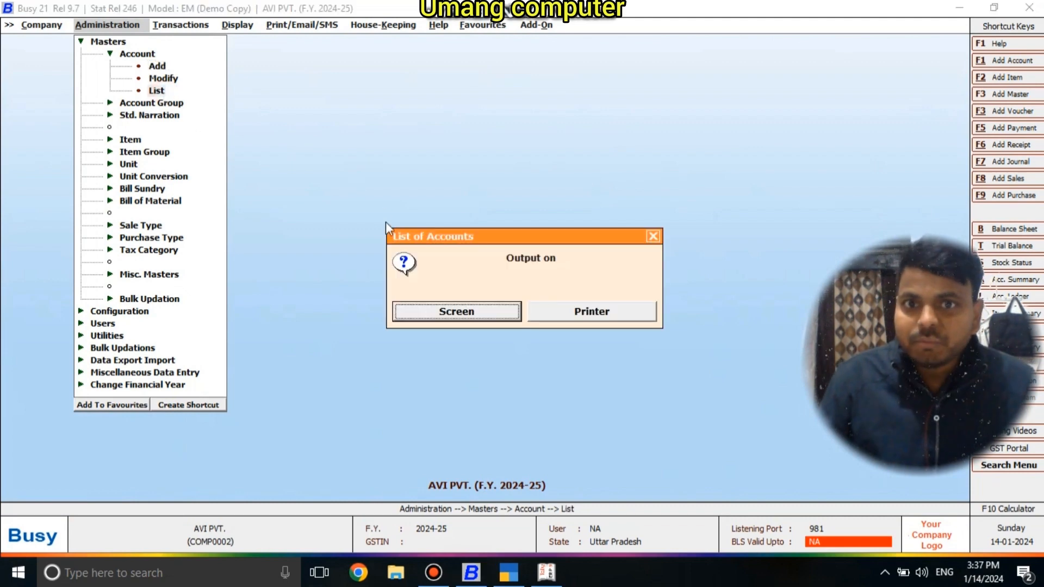
pyautogui.click(440, 305)
pyautogui.click(440, 307)
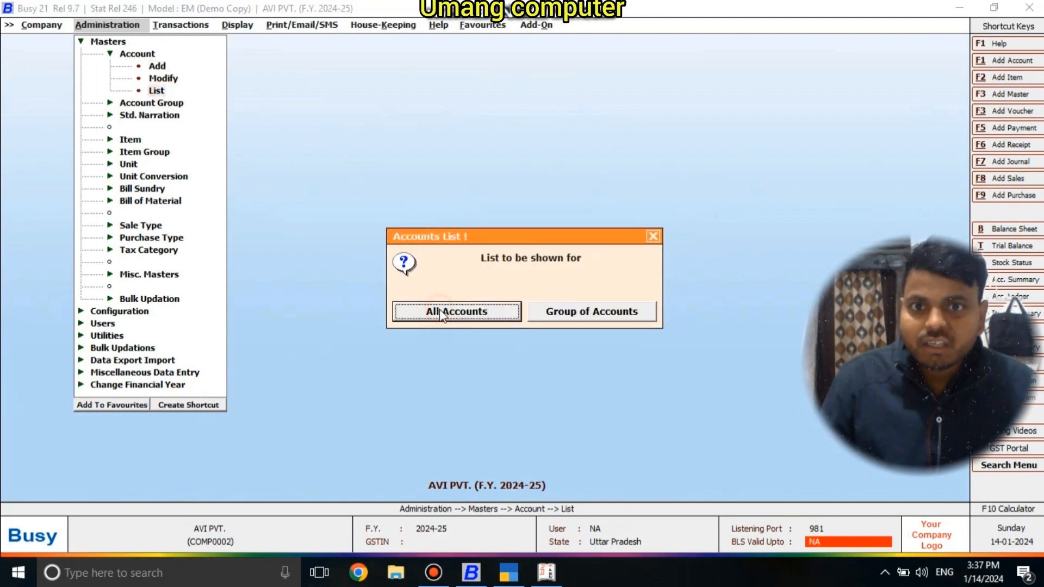
pyautogui.click(440, 309)
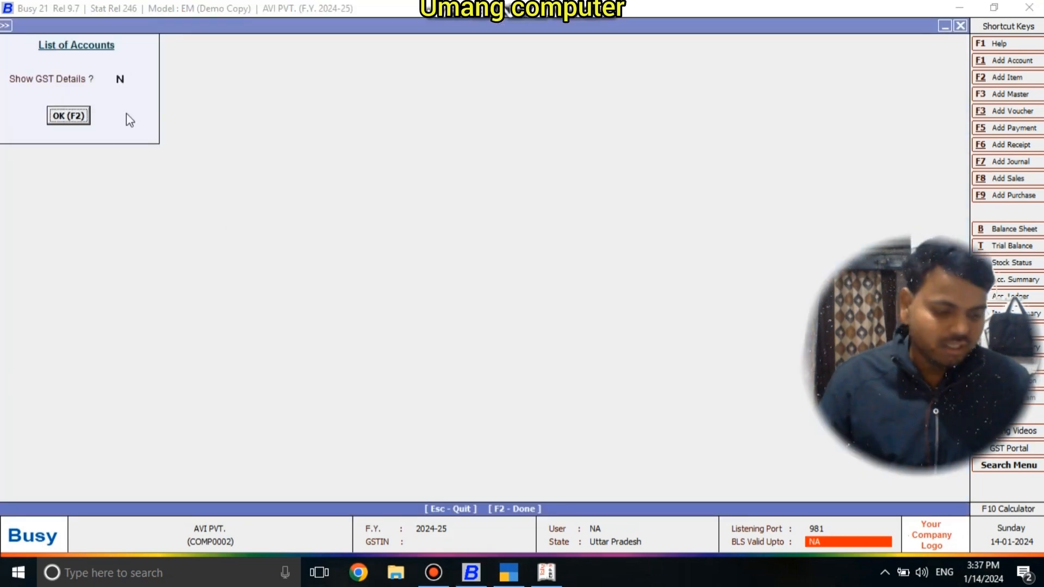
pyautogui.press('F2')
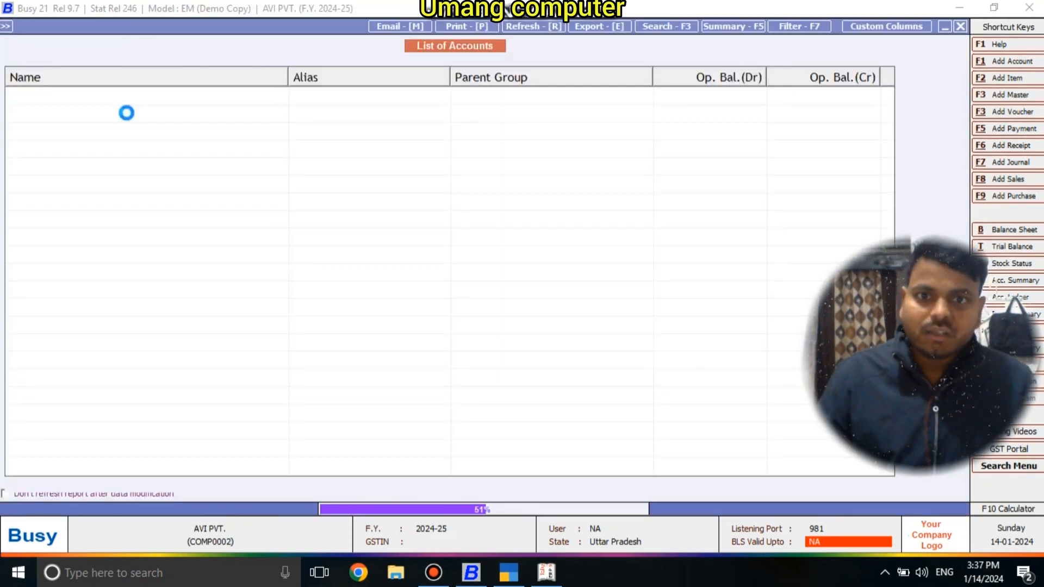